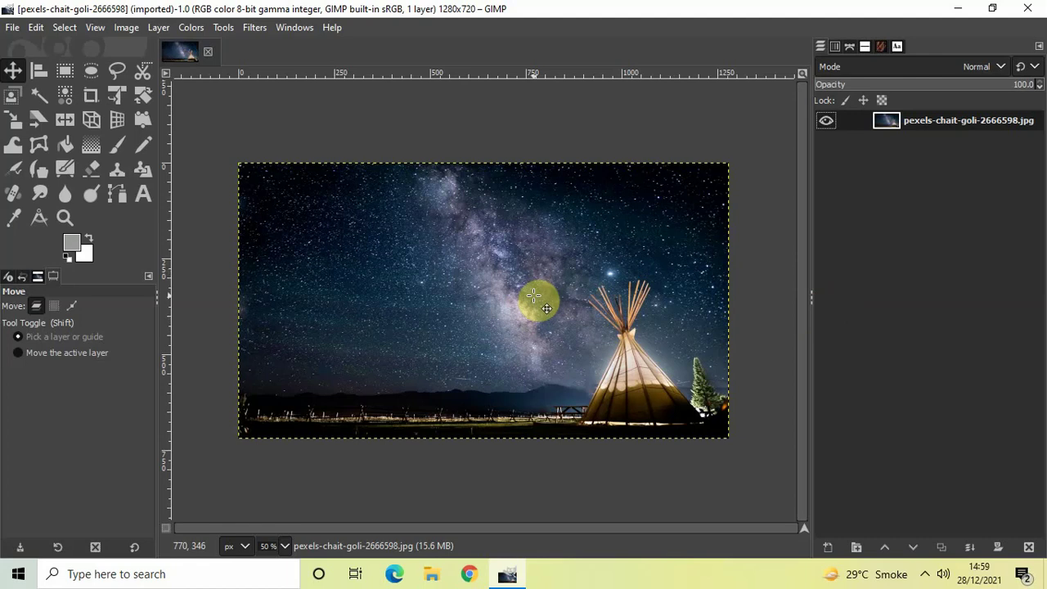
# - Draw a text box across the middle of the night sky photo and enter the text NIGHT
pyautogui.click(147, 197)
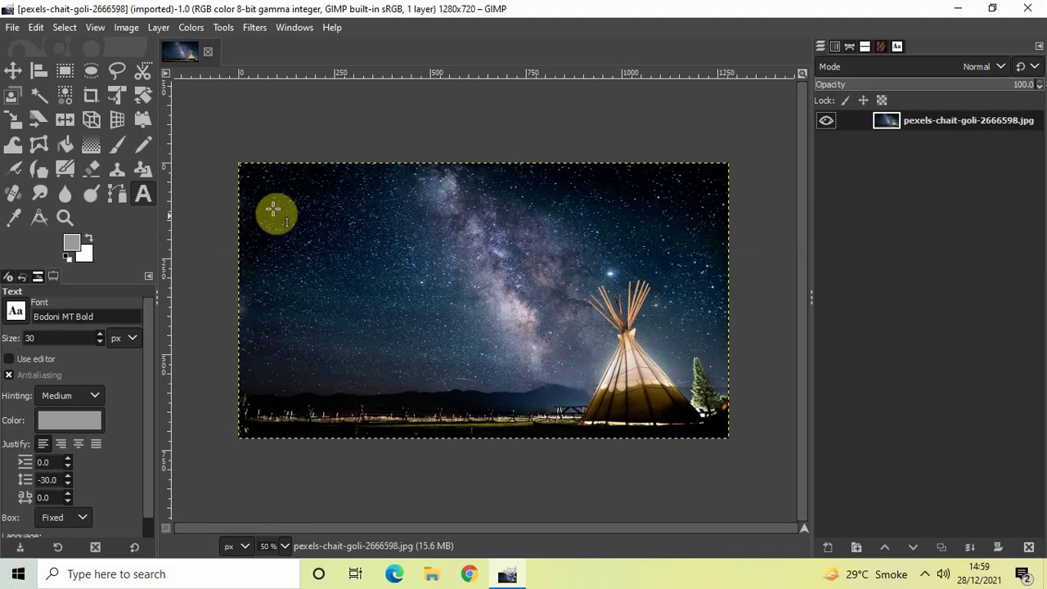
pyautogui.moveTo(316, 218); pyautogui.dragTo(697, 358)
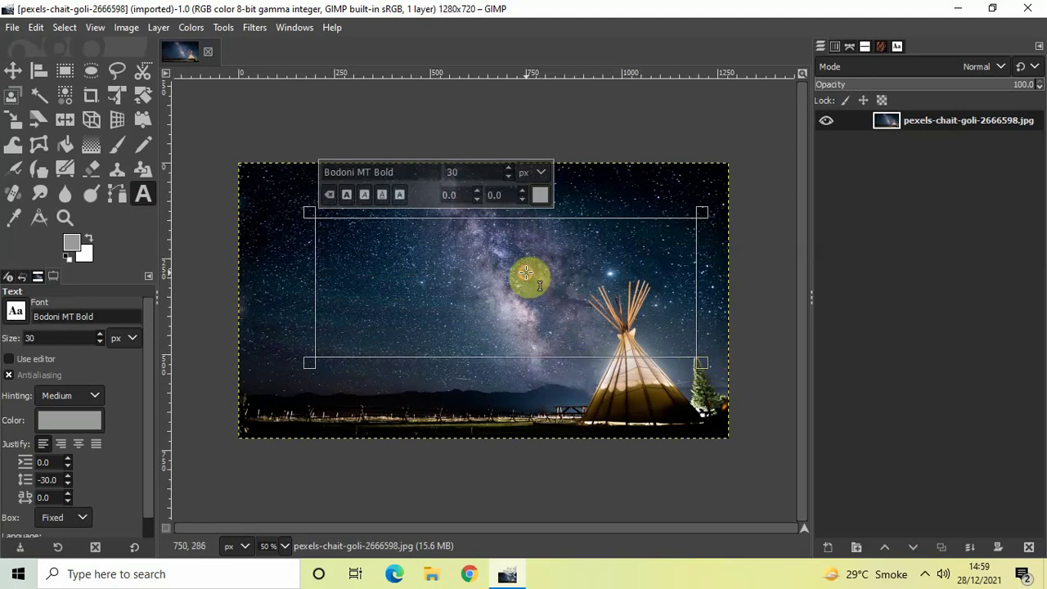
pyautogui.press('capslock')
pyautogui.write('NIGHT')
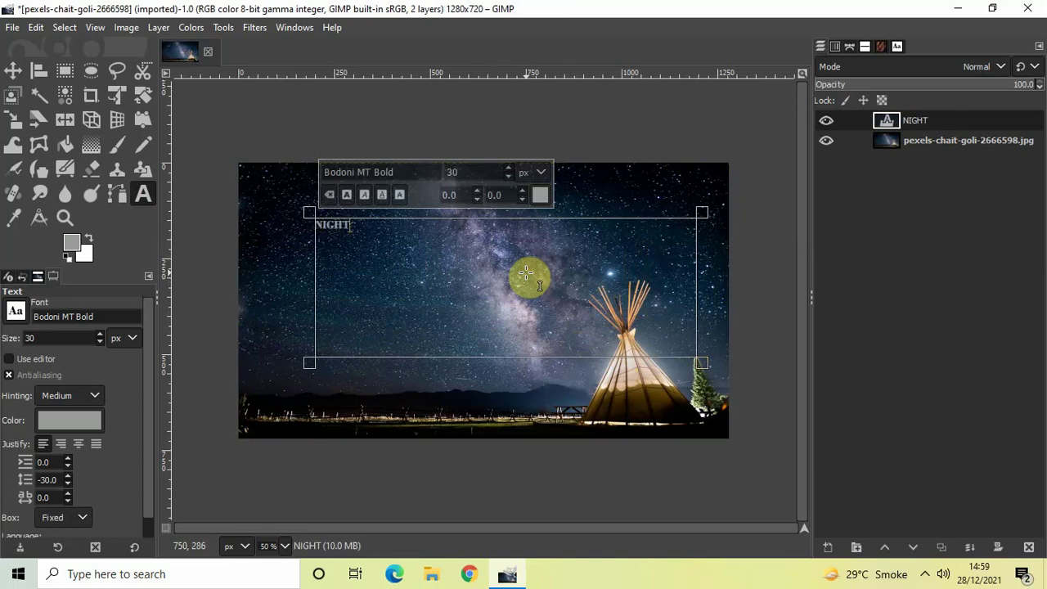
# - Change the font of the whole word NIGHT to Montserrat Heavy
pyautogui.hotkey('ctrl', 'a')
pyautogui.click(426, 174)
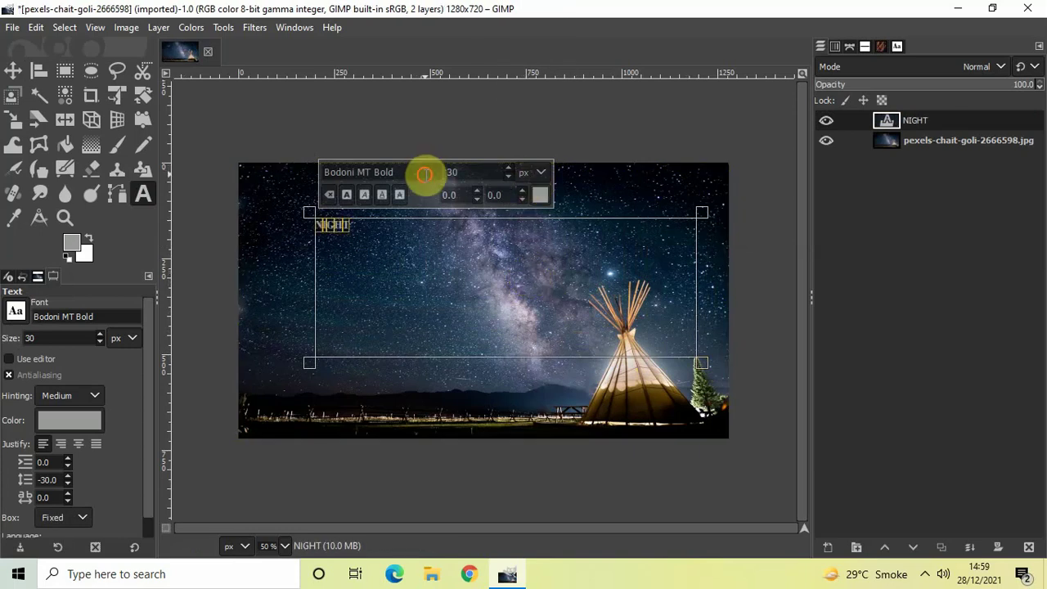
pyautogui.hotkey('ctrl', 'a')
pyautogui.press('BackSpace')
pyautogui.write('MONT')
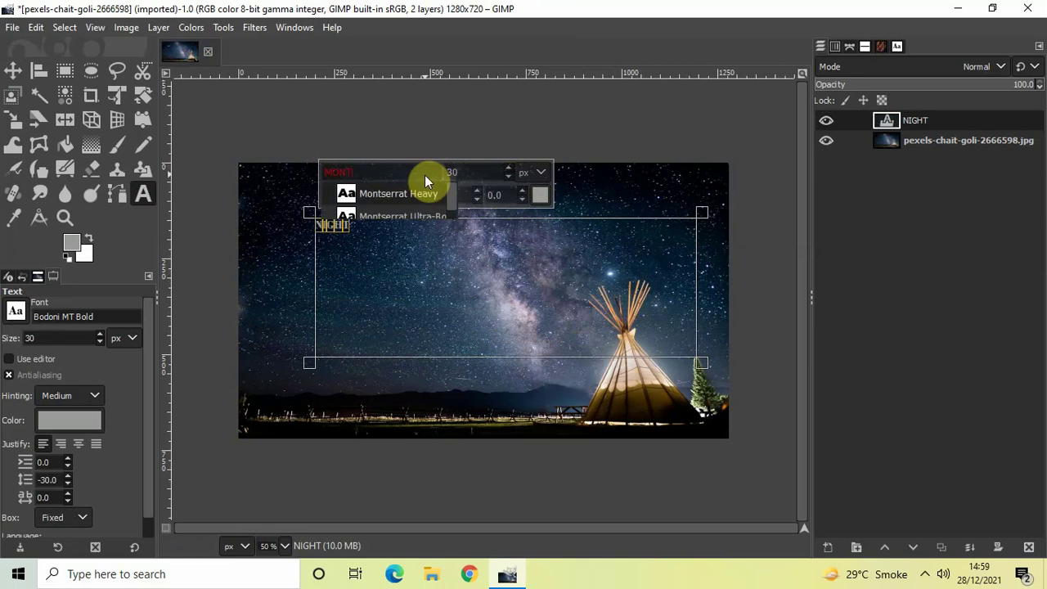
pyautogui.click(428, 191)
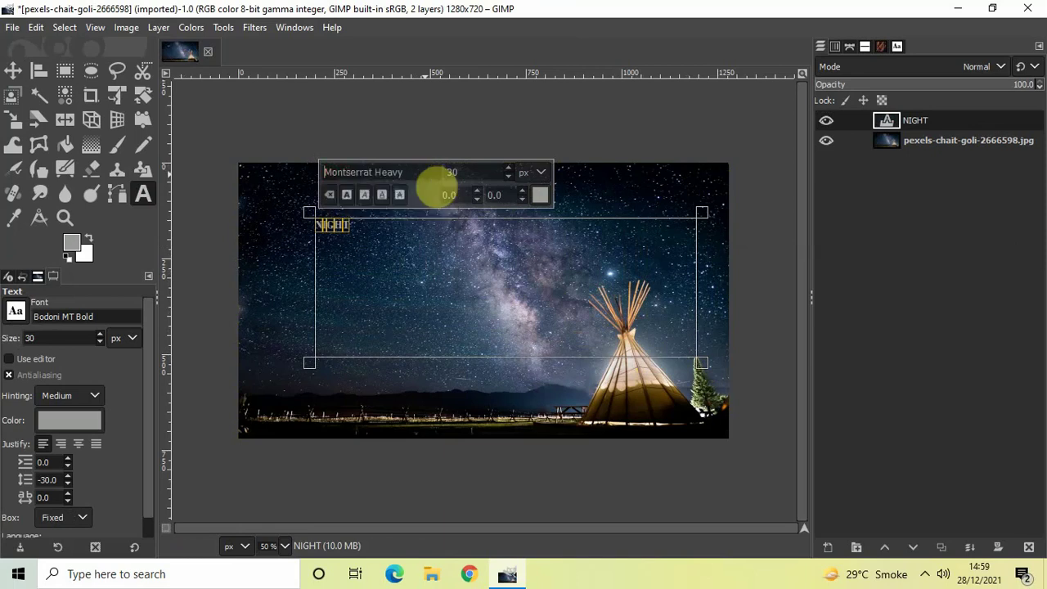
# - Set the font size of the selected NIGHT text to 250 px
pyautogui.click(475, 172)
pyautogui.press('BackSpace')
pyautogui.press('BackSpace')
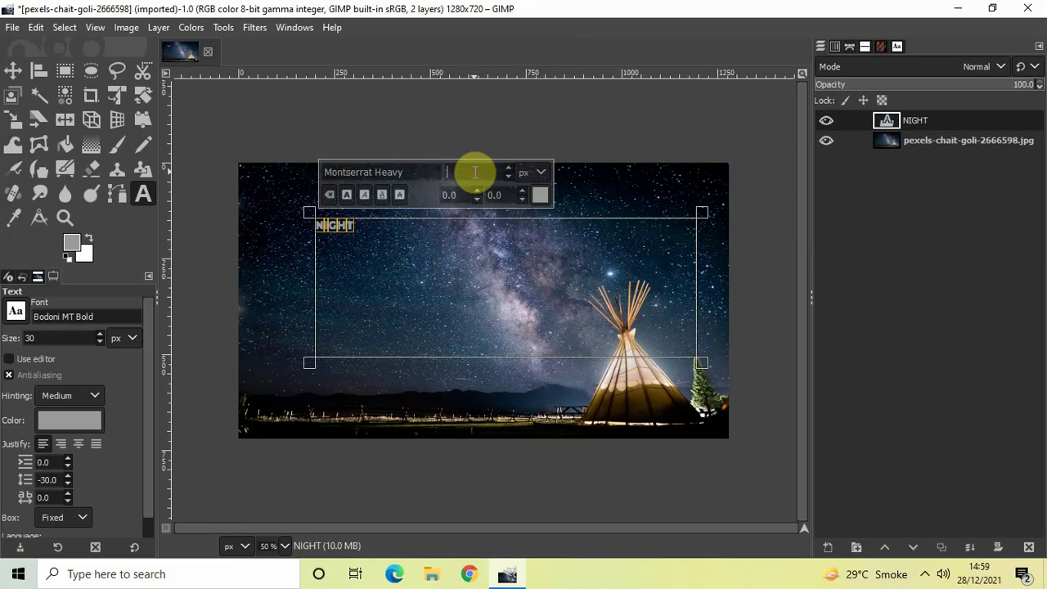
pyautogui.write('250')
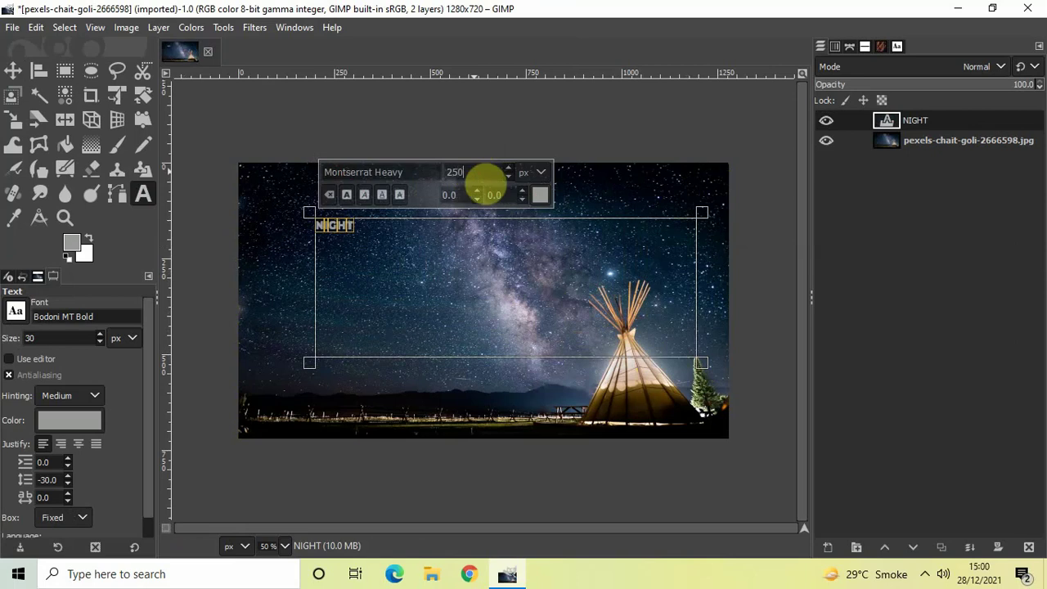
pyautogui.press('Return')
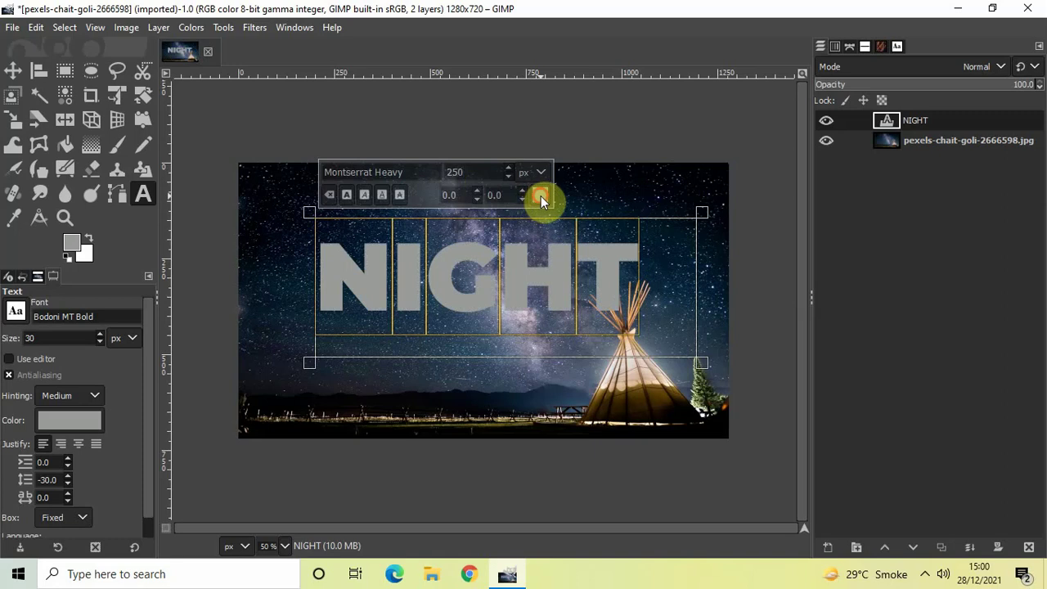
# - Recolor the selected NIGHT text to black (000000) and deselect its letters
pyautogui.click(541, 195)
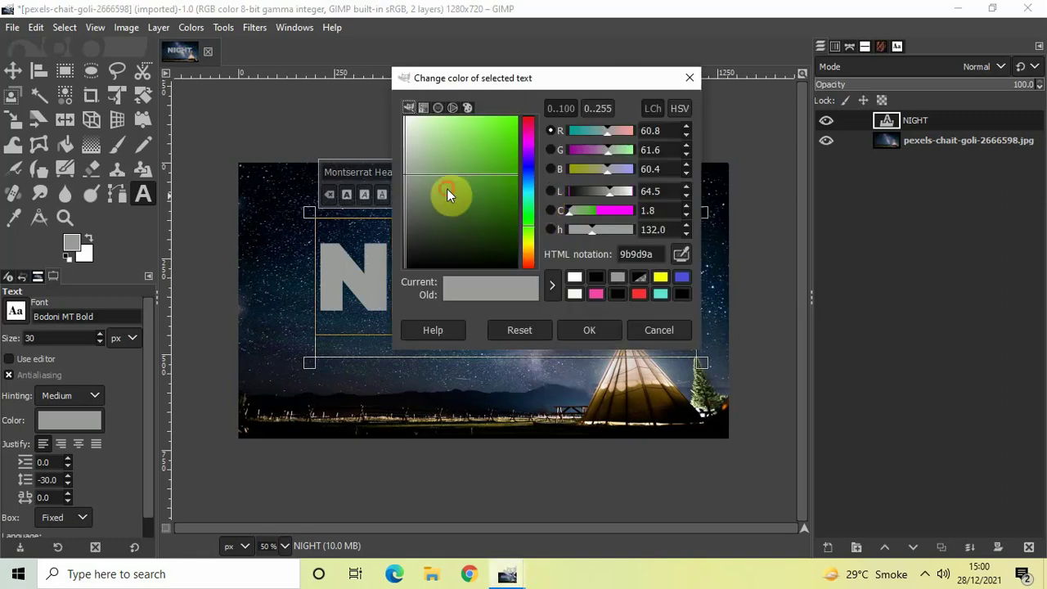
pyautogui.moveTo(447, 188); pyautogui.dragTo(564, 320)
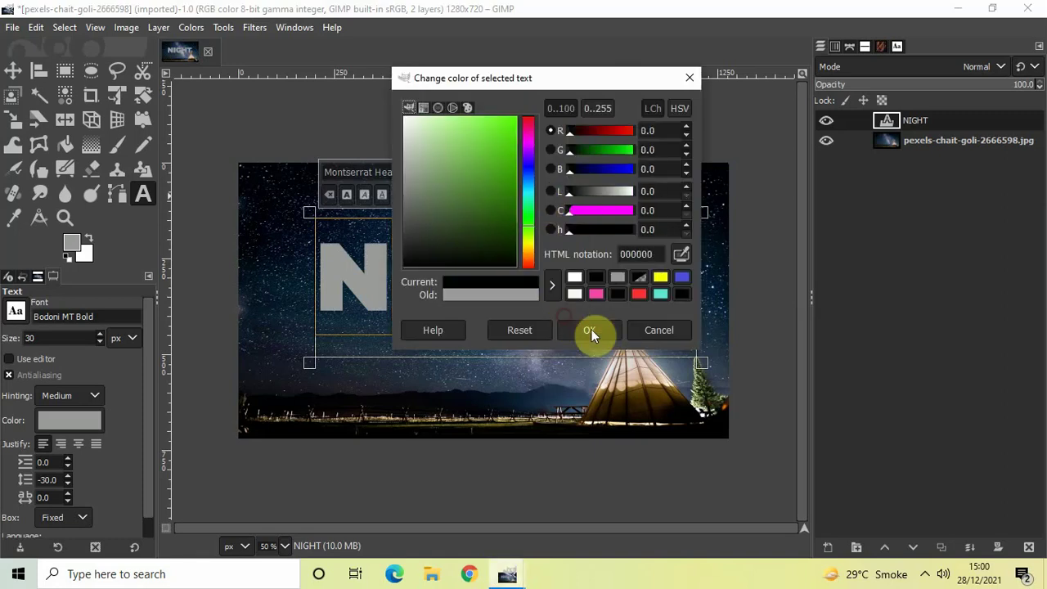
pyautogui.click(596, 332)
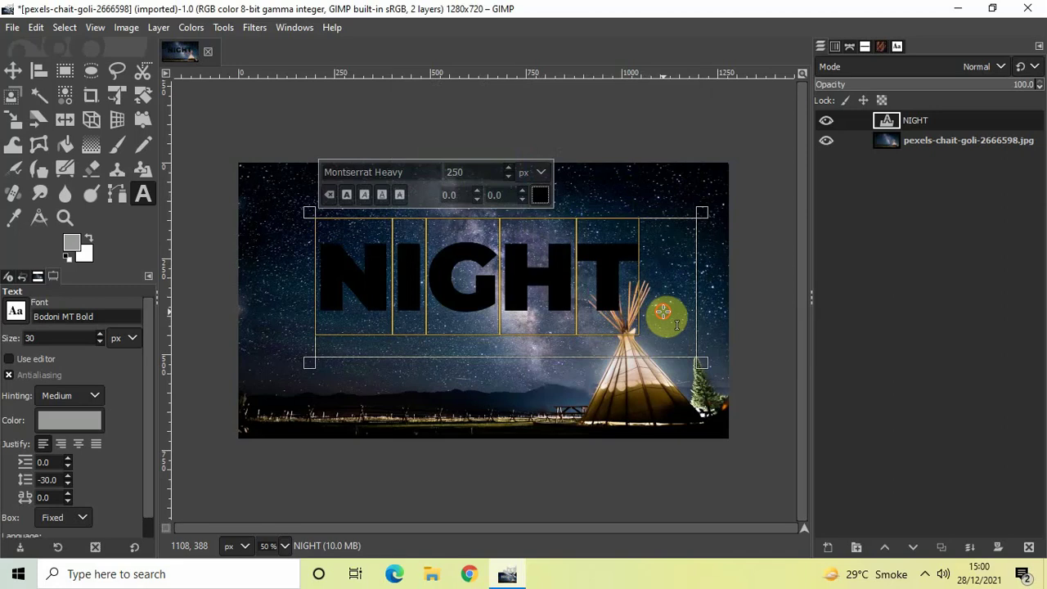
pyautogui.click(666, 314)
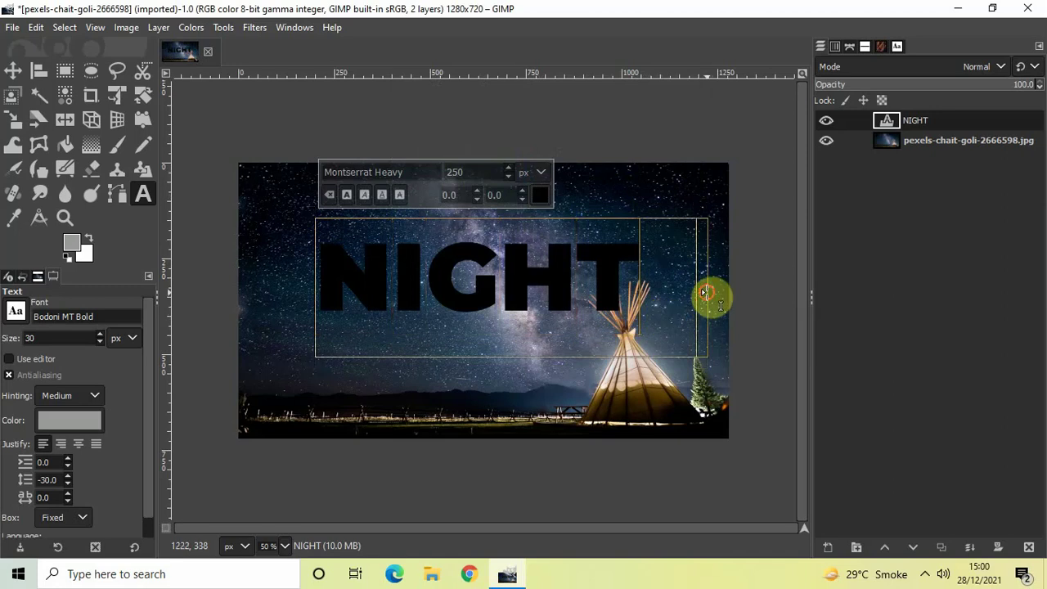
# - Shrink the text box to about 850 px wide and reduce its height to fit closely around NIGHT
pyautogui.moveTo(705, 293); pyautogui.dragTo(647, 293)
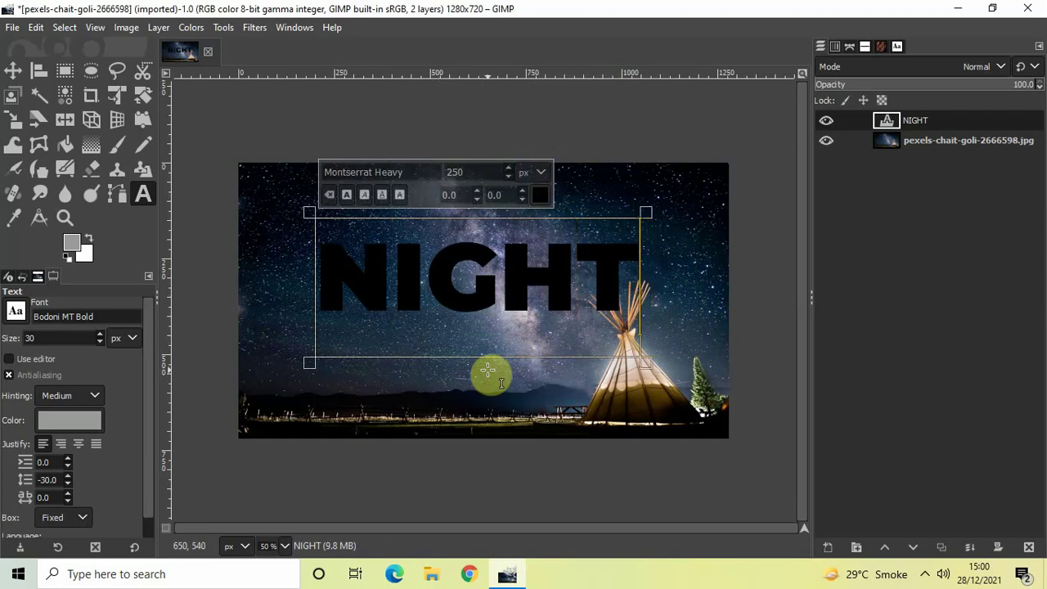
pyautogui.moveTo(488, 370); pyautogui.dragTo(489, 347)
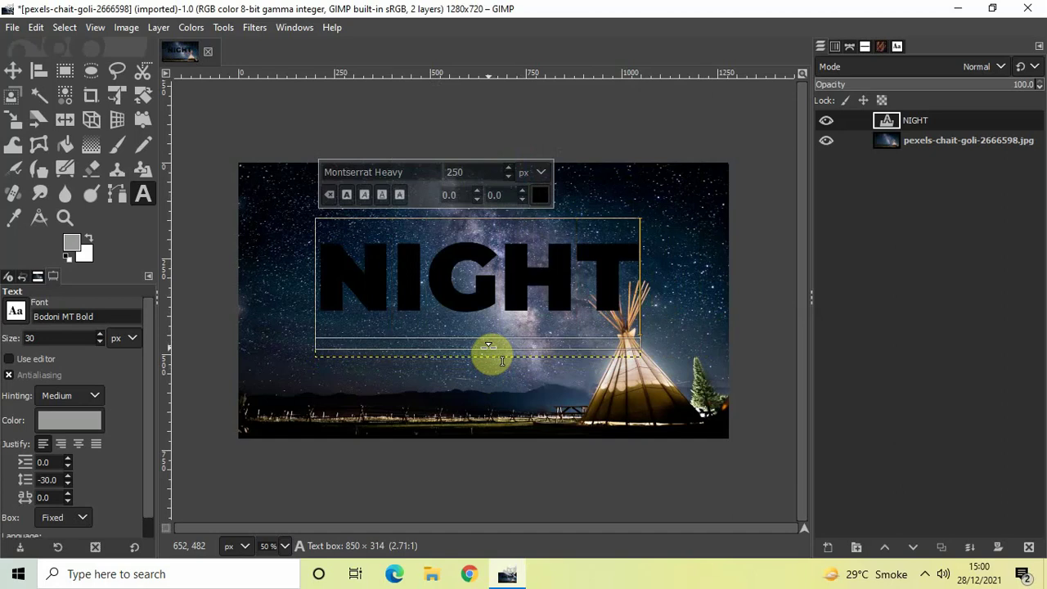
pyautogui.moveTo(488, 347); pyautogui.dragTo(489, 345)
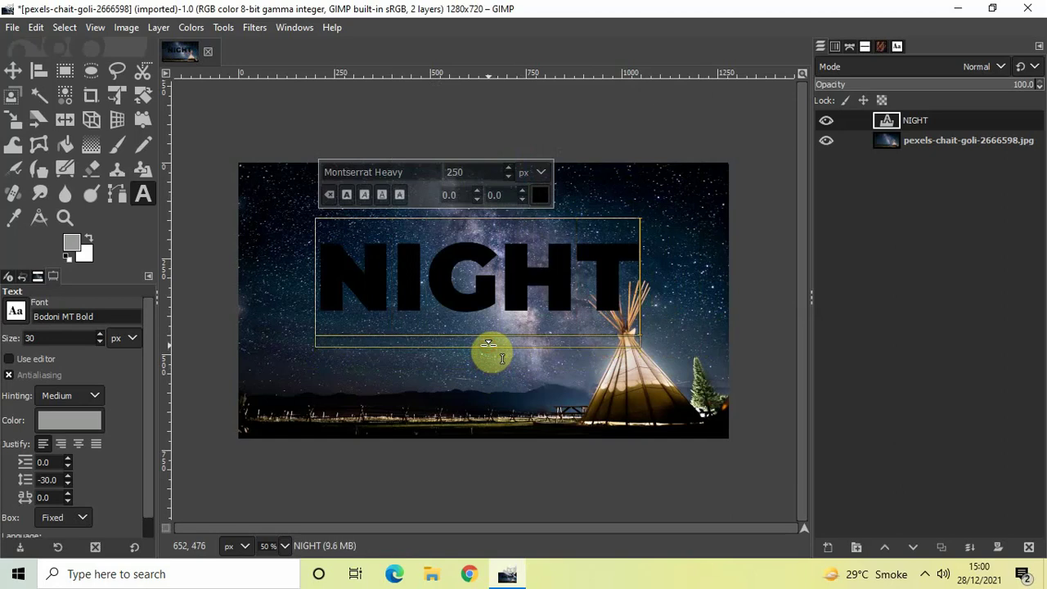
# - Center the NIGHT text layer horizontally and vertically relative to the image with the Alignment tool
pyautogui.click(949, 140)
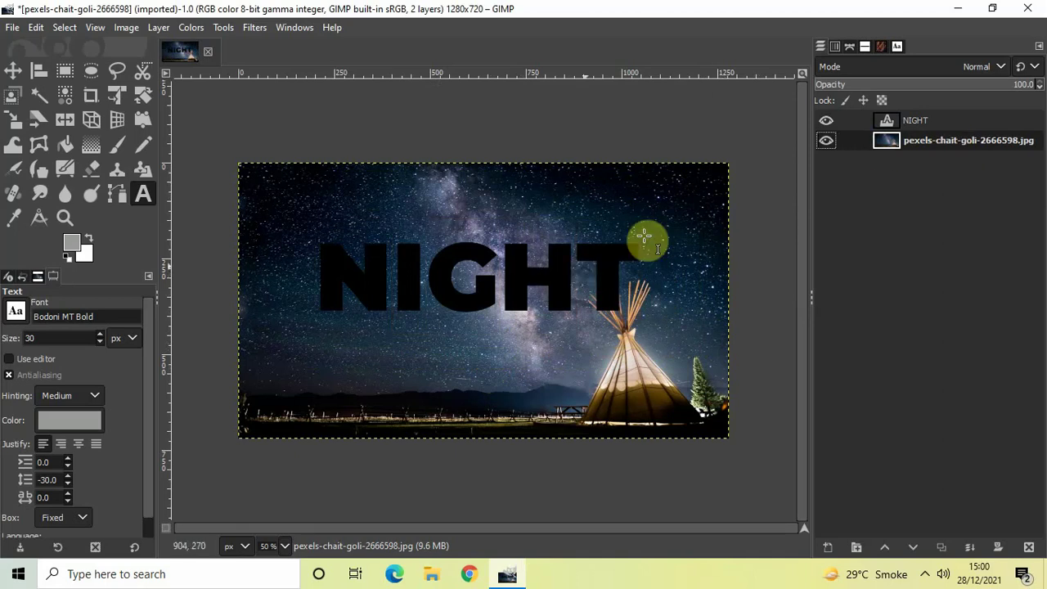
pyautogui.click(941, 118)
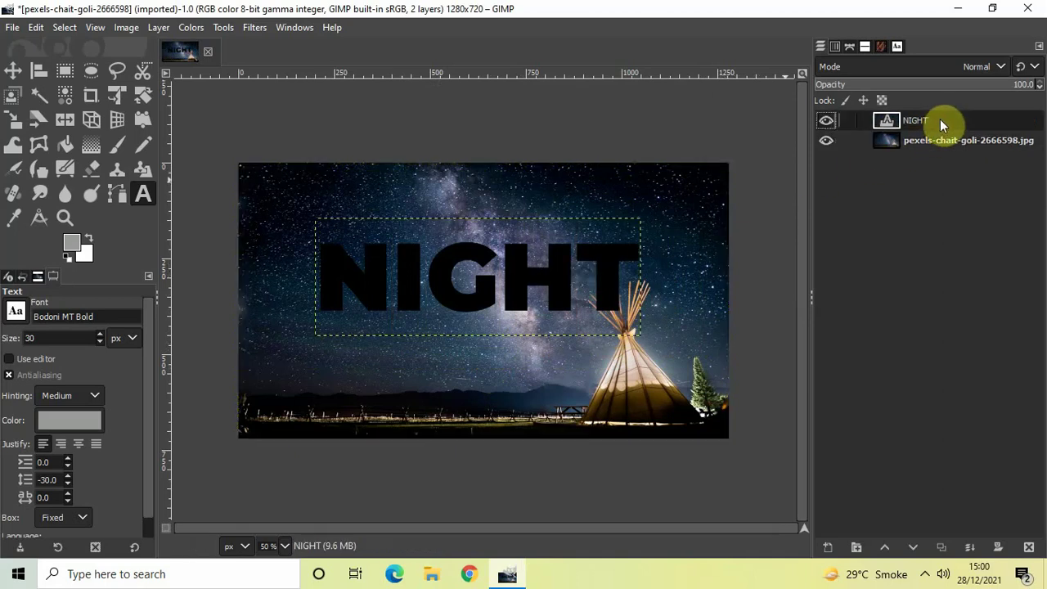
pyautogui.click(37, 74)
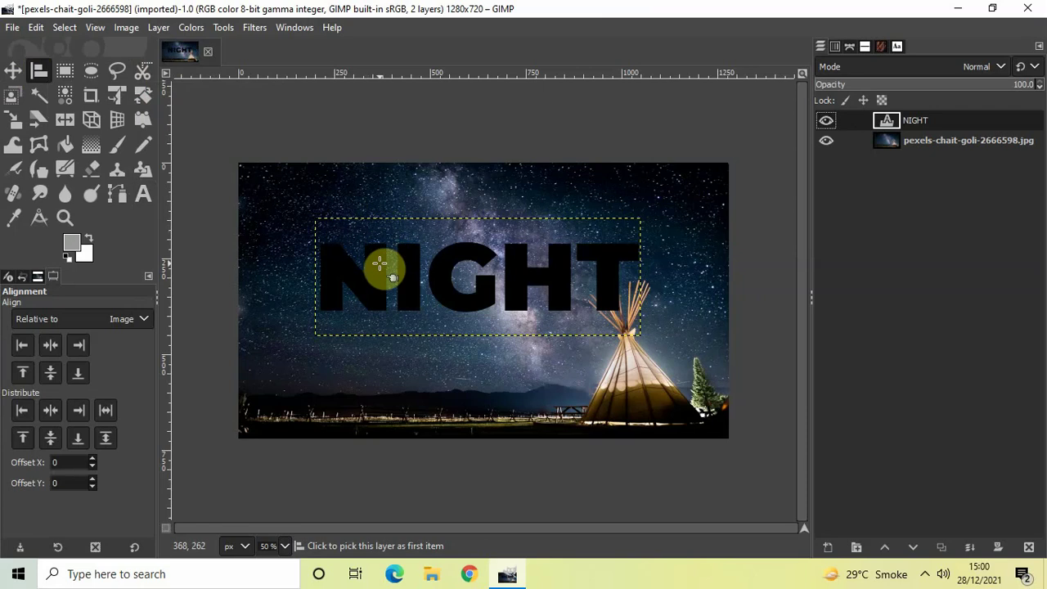
pyautogui.click(375, 264)
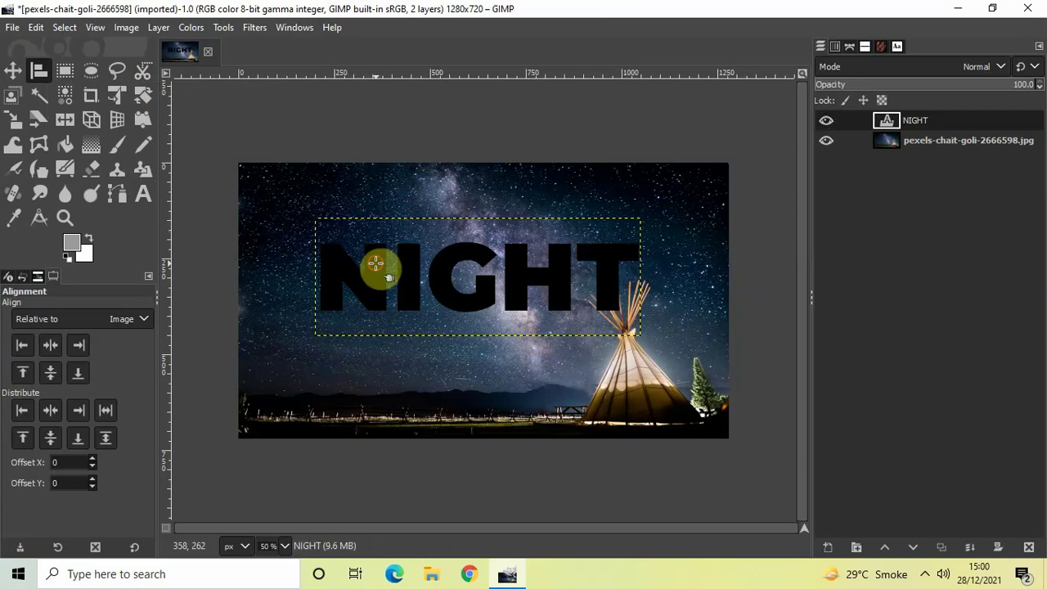
pyautogui.click(49, 347)
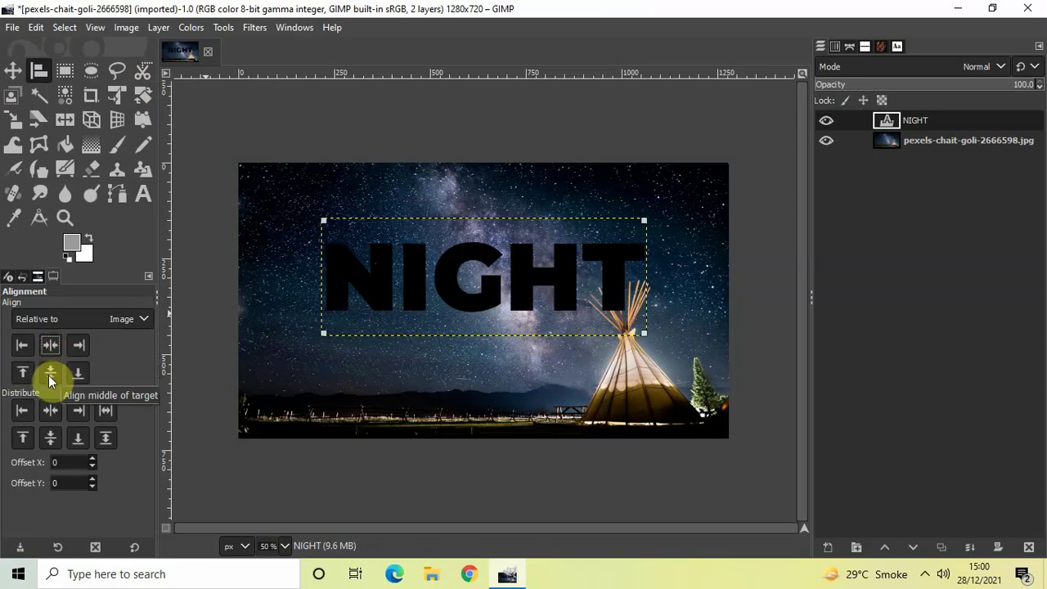
pyautogui.click(48, 375)
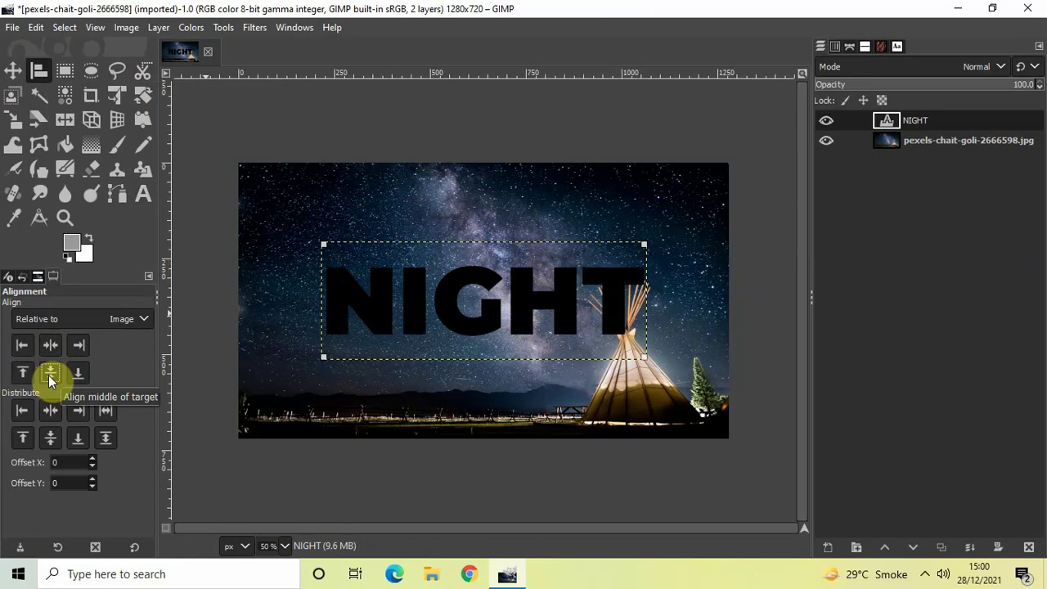
pyautogui.click(11, 72)
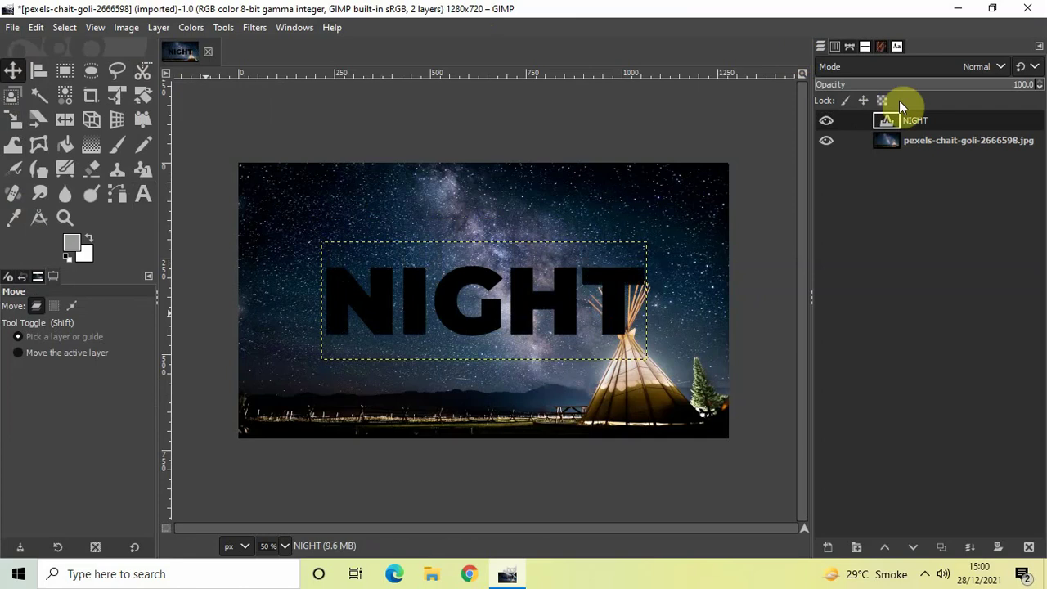
# - Create a 1280 × 720 px transparency-filled layer named LAYER TRANSPARENT directly above the photo layer
pyautogui.click(931, 143)
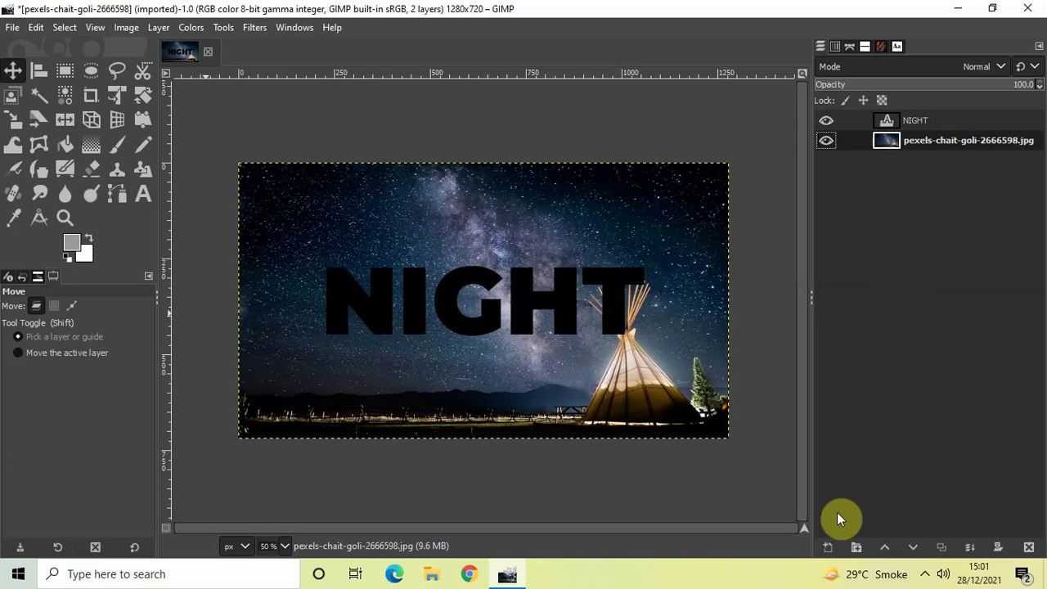
pyautogui.click(823, 552)
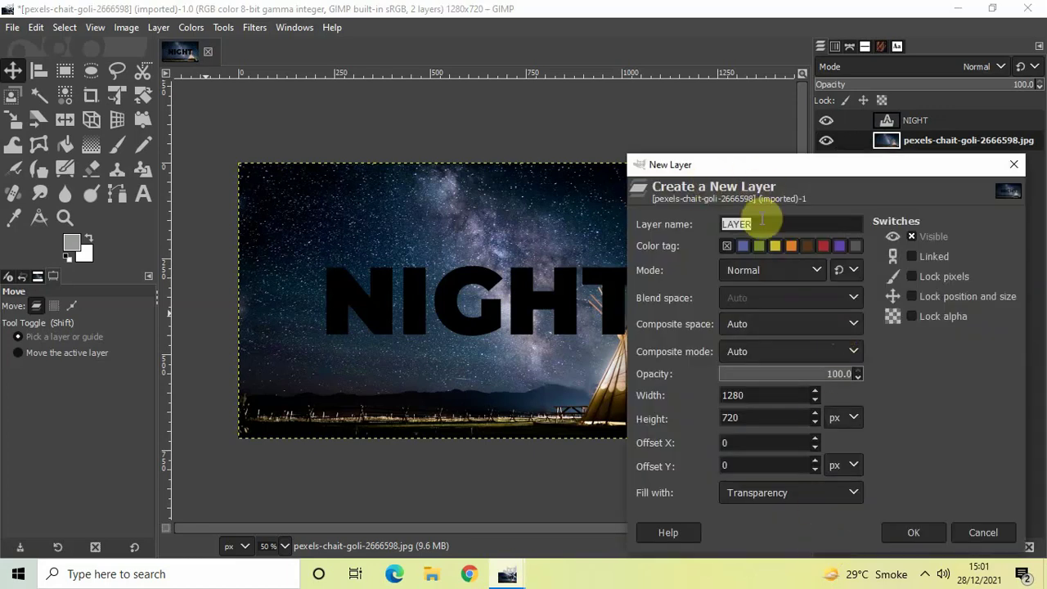
pyautogui.press('BackSpace')
pyautogui.write('I')
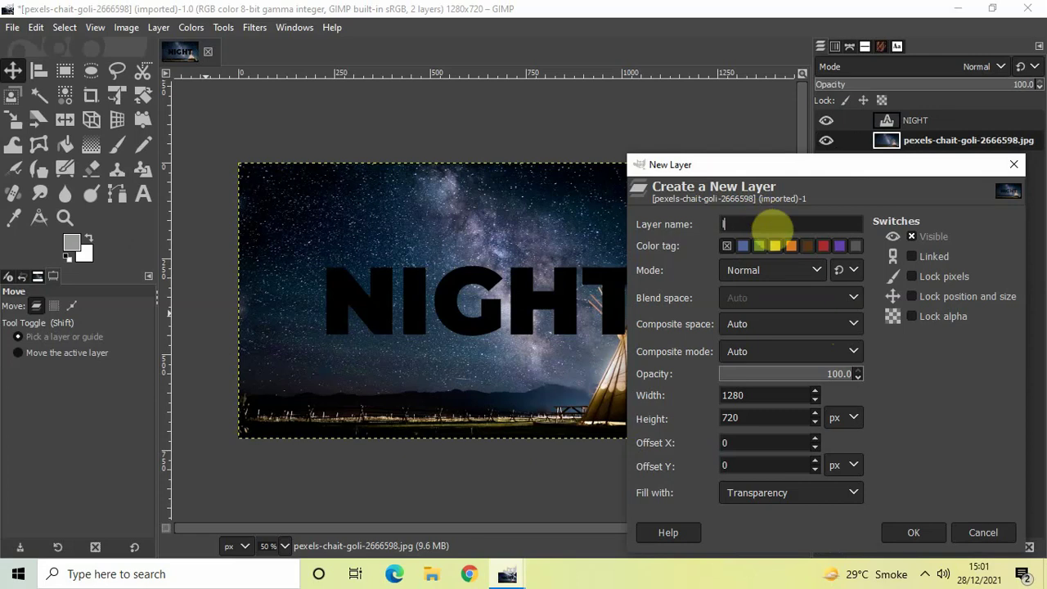
pyautogui.write('AYER')
pyautogui.write(' TRANSPA')
pyautogui.write('RENT')
pyautogui.write('L')
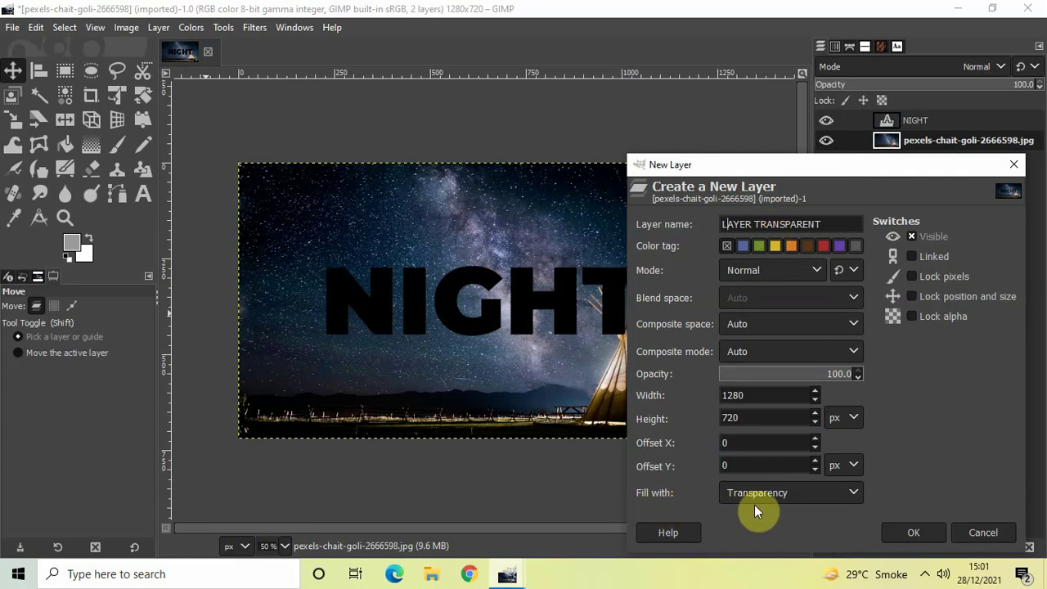
pyautogui.click(911, 530)
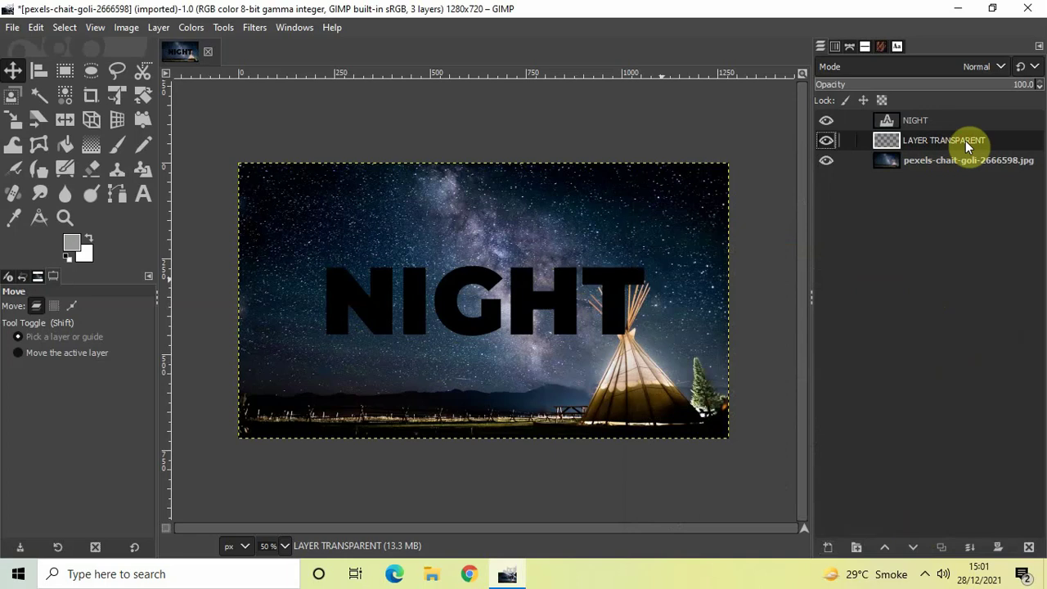
# - With LAYER TRANSPARENT active, draw a rectangular selection of about 892 × 238 px around the word NIGHT
pyautogui.click(887, 141)
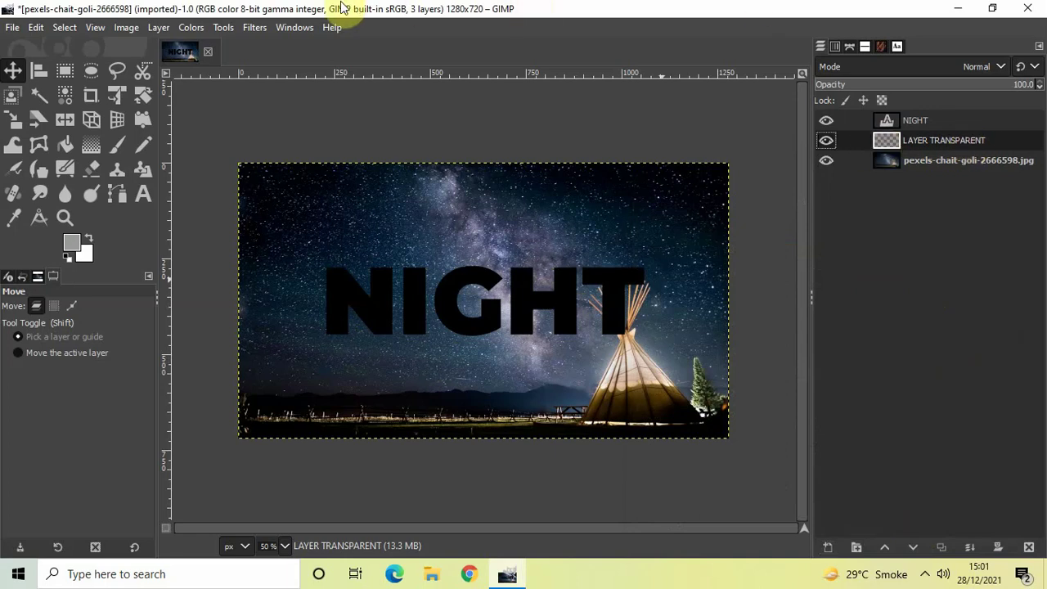
pyautogui.click(68, 72)
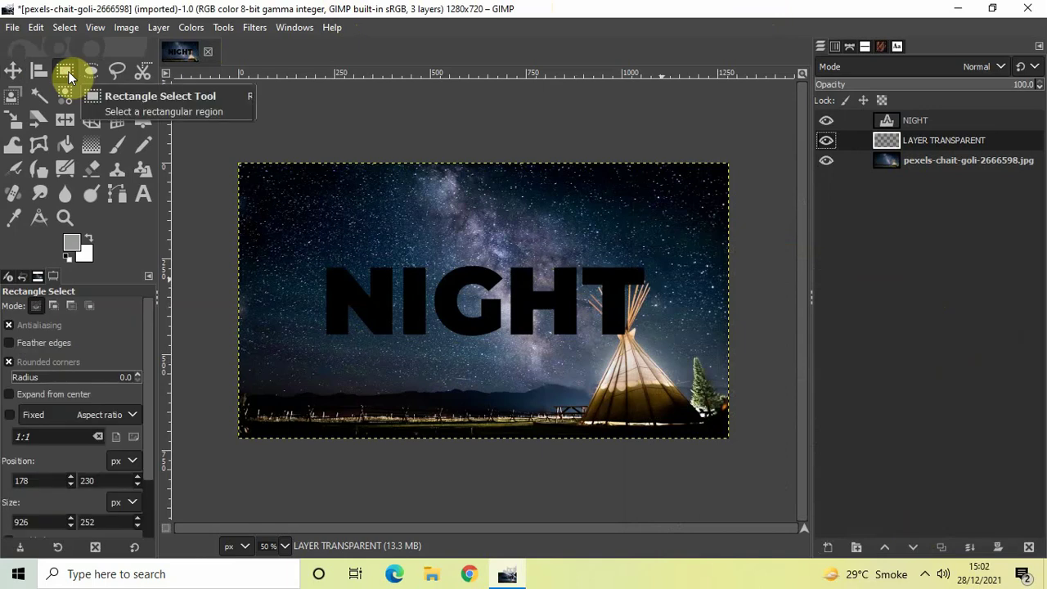
pyautogui.click(315, 254)
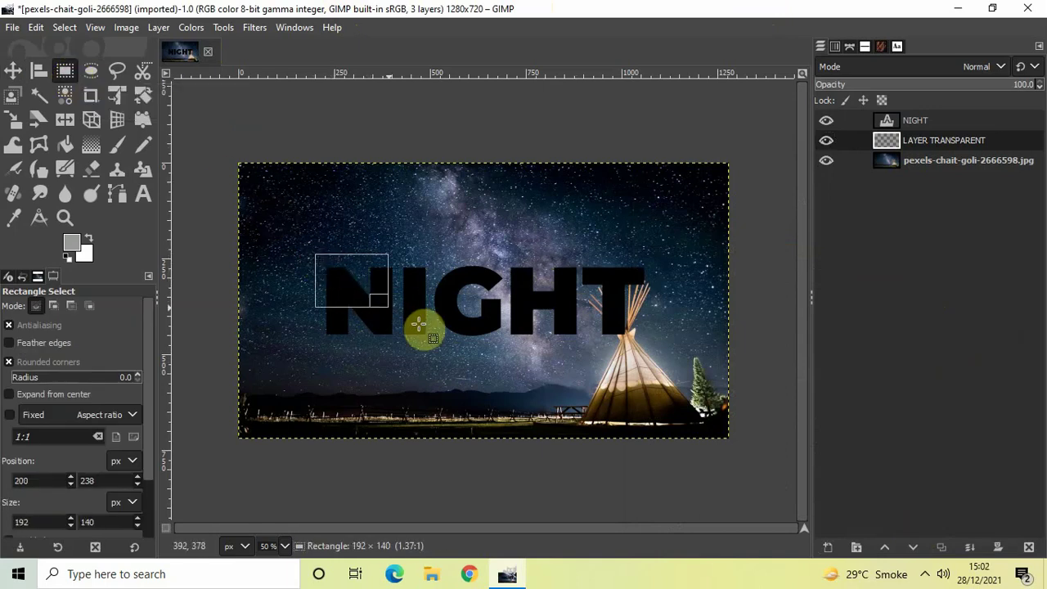
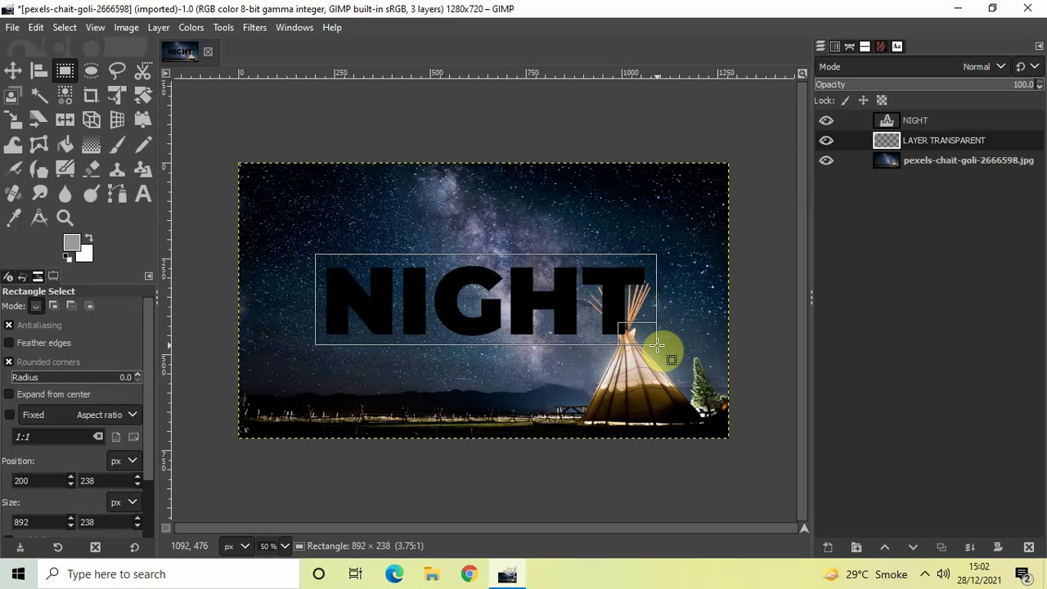
pyautogui.moveTo(657, 347); pyautogui.dragTo(653, 342)
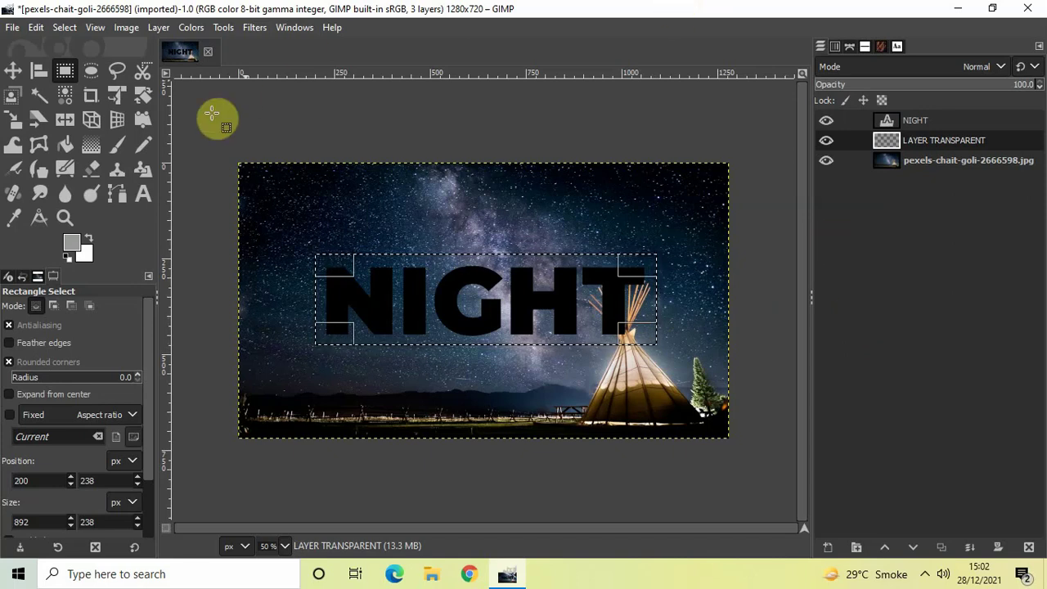
# - Fill the rectangular selection on LAYER TRANSPARENT with the white background color ffffff and clear the selection
pyautogui.click(84, 257)
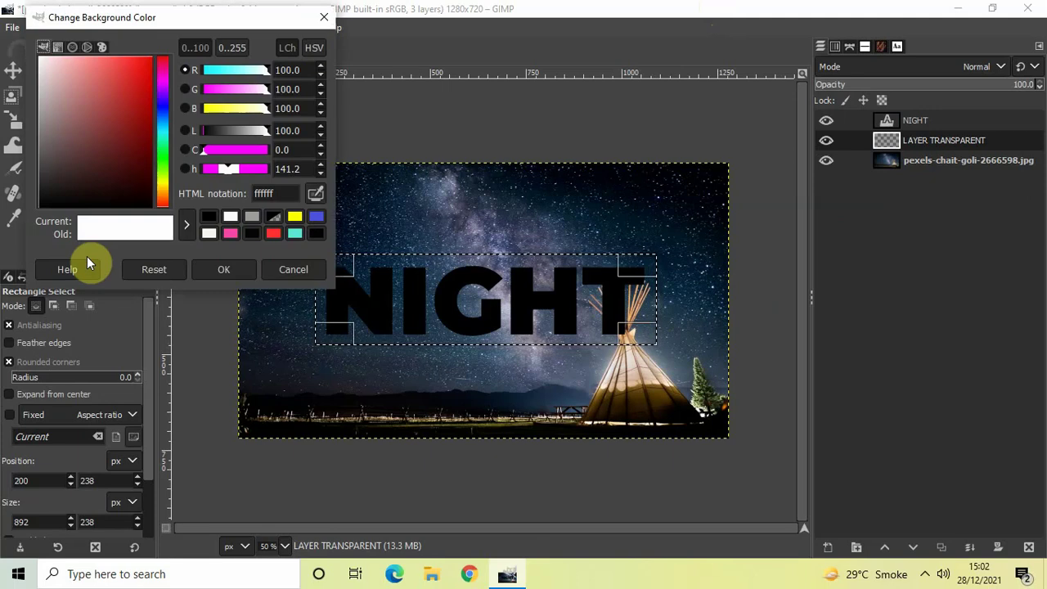
pyautogui.moveTo(80, 123); pyautogui.dragTo(9, 28)
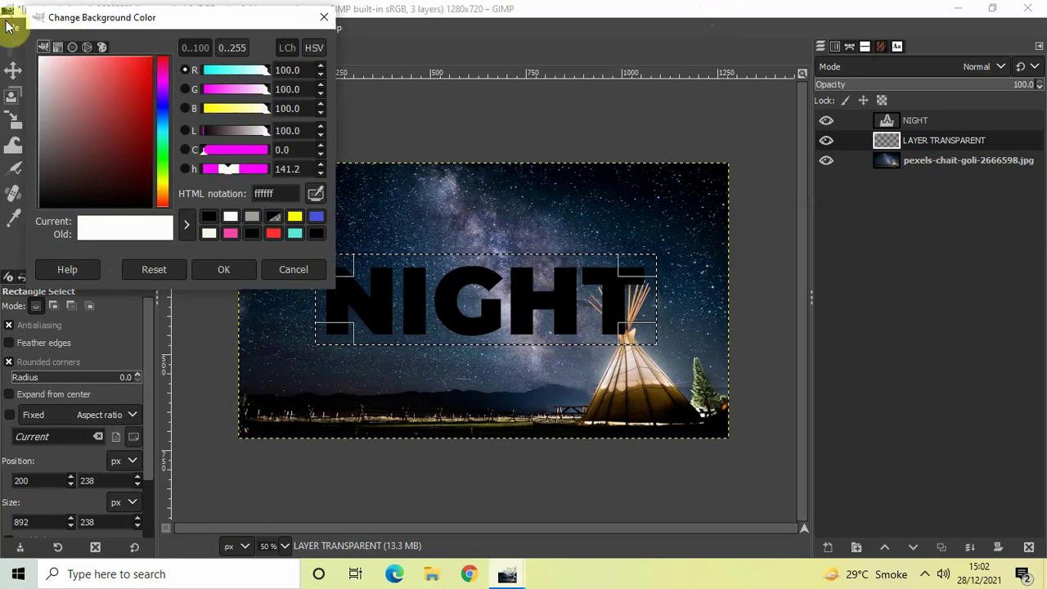
pyautogui.click(219, 271)
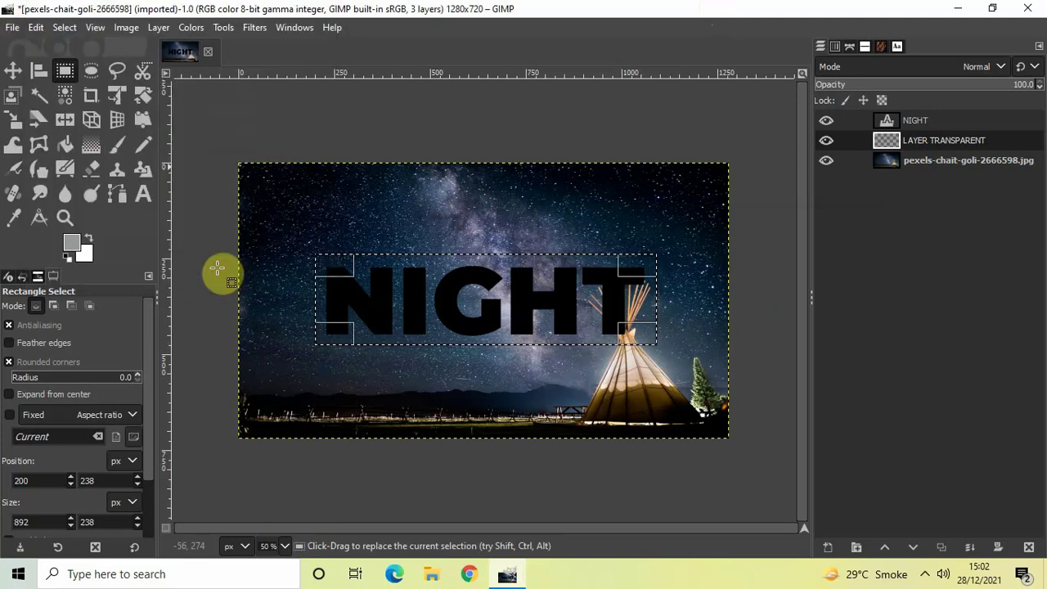
pyautogui.click(36, 27)
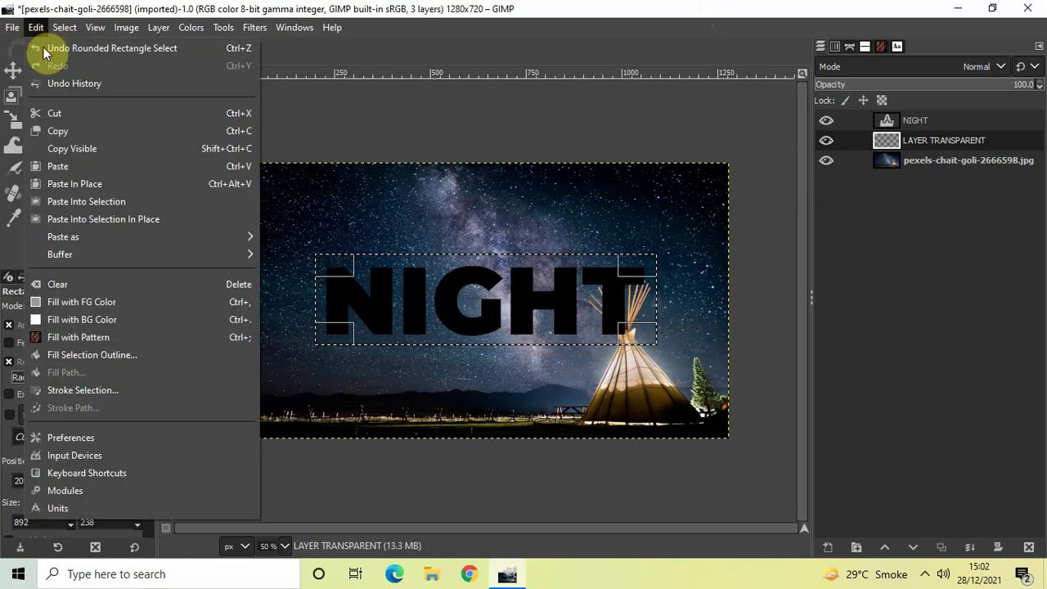
pyautogui.click(101, 319)
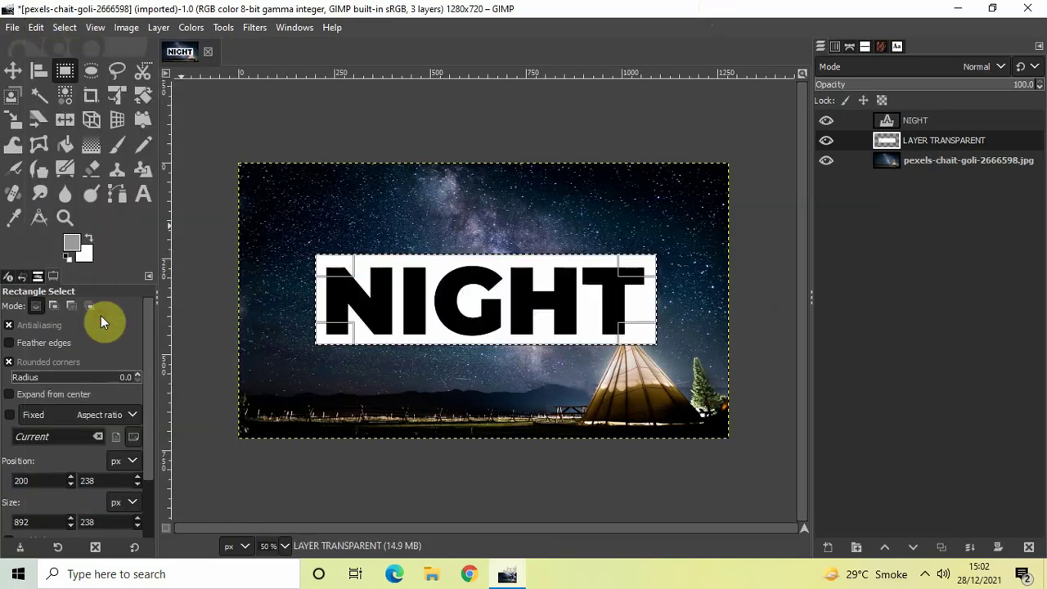
pyautogui.click(71, 31)
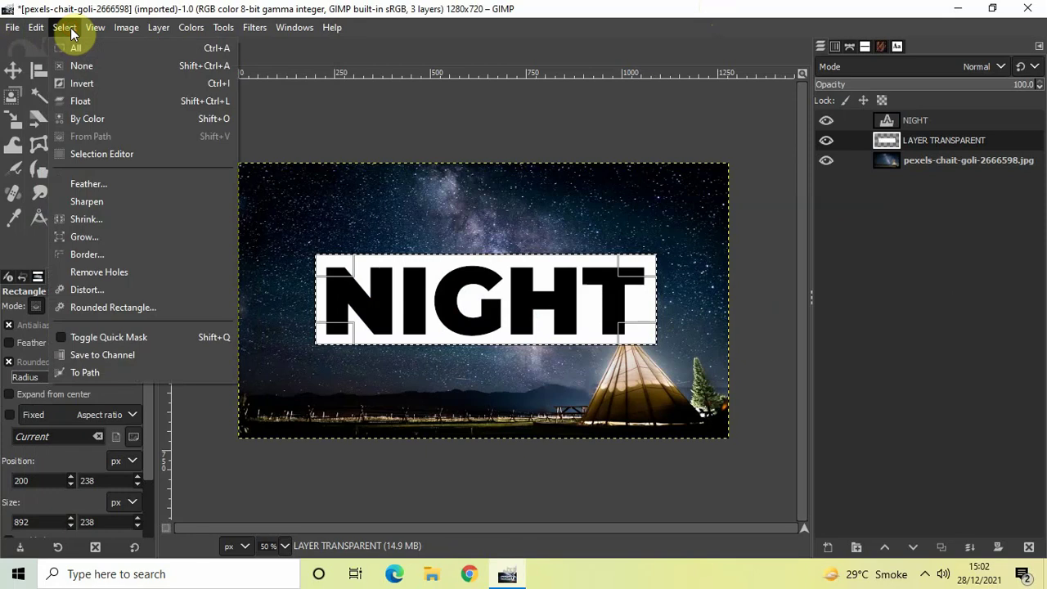
pyautogui.click(82, 66)
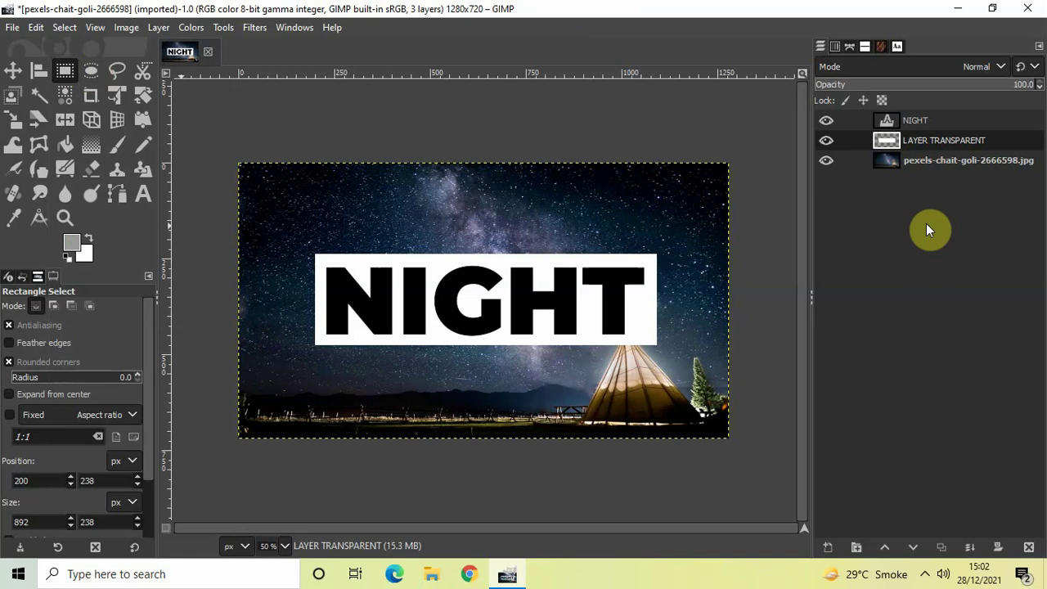
# - Select the black letters on the NIGHT text layer with the Select by Color tool
pyautogui.click(951, 123)
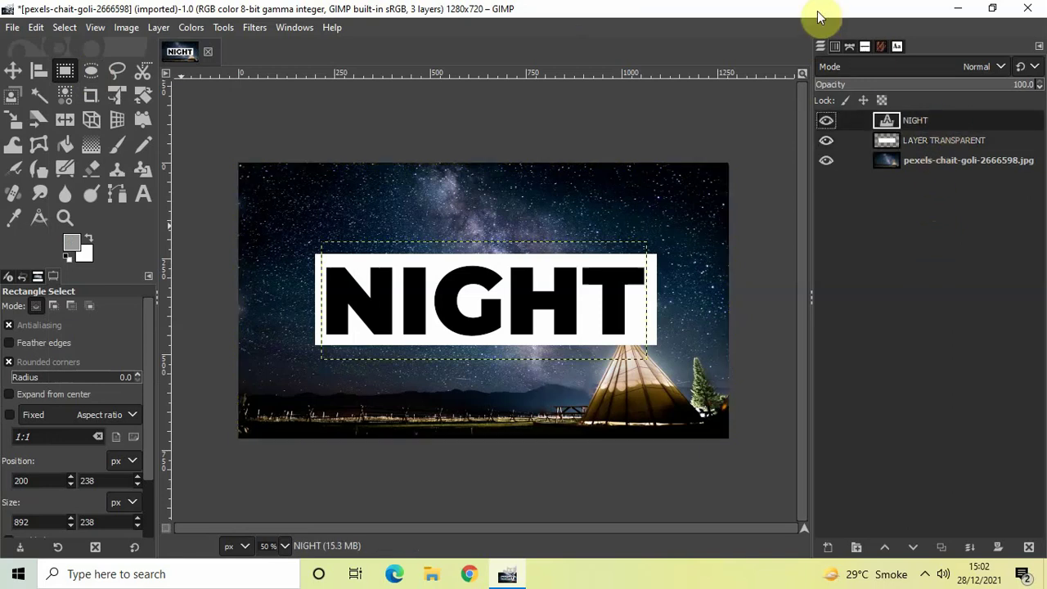
pyautogui.click(226, 27)
pyautogui.moveTo(242, 52)
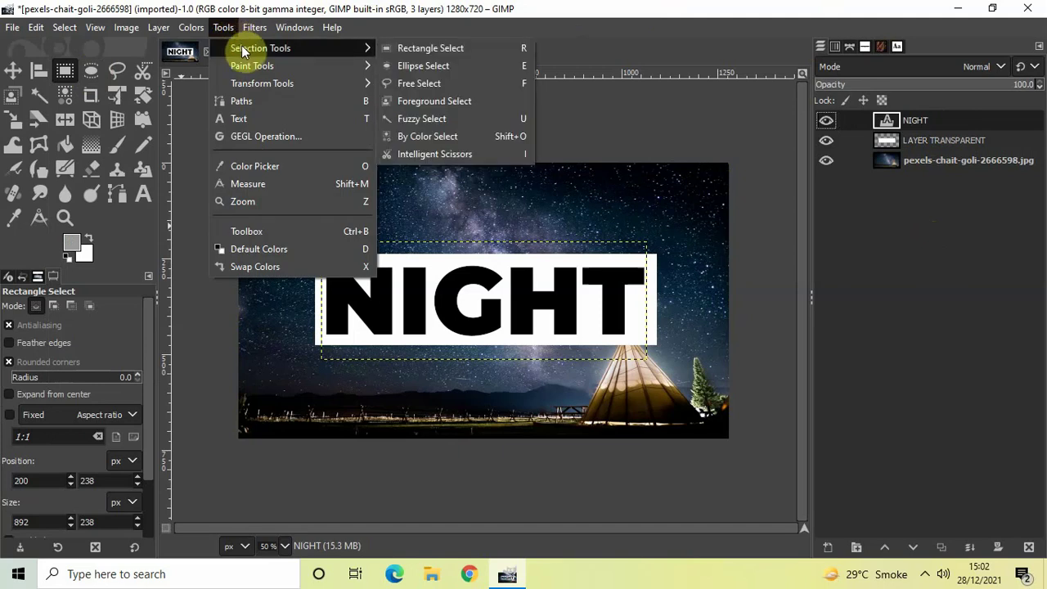
pyautogui.click(466, 136)
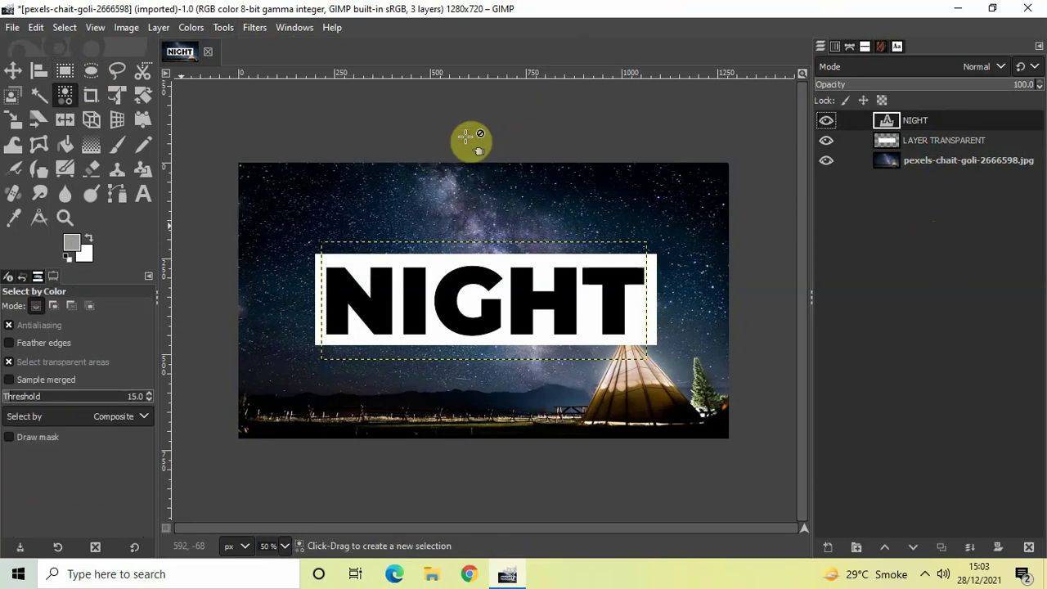
pyautogui.click(383, 289)
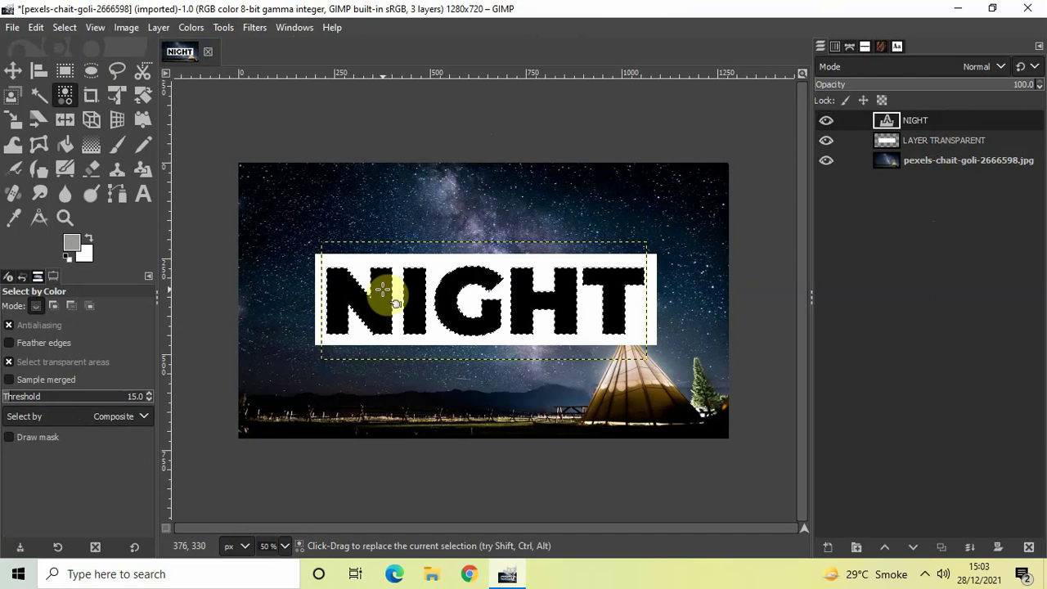
# - Hide the NIGHT layer, delete the selected letter shapes from the white rectangle on LAYER TRANSPARENT, and clear the selection
pyautogui.click(827, 122)
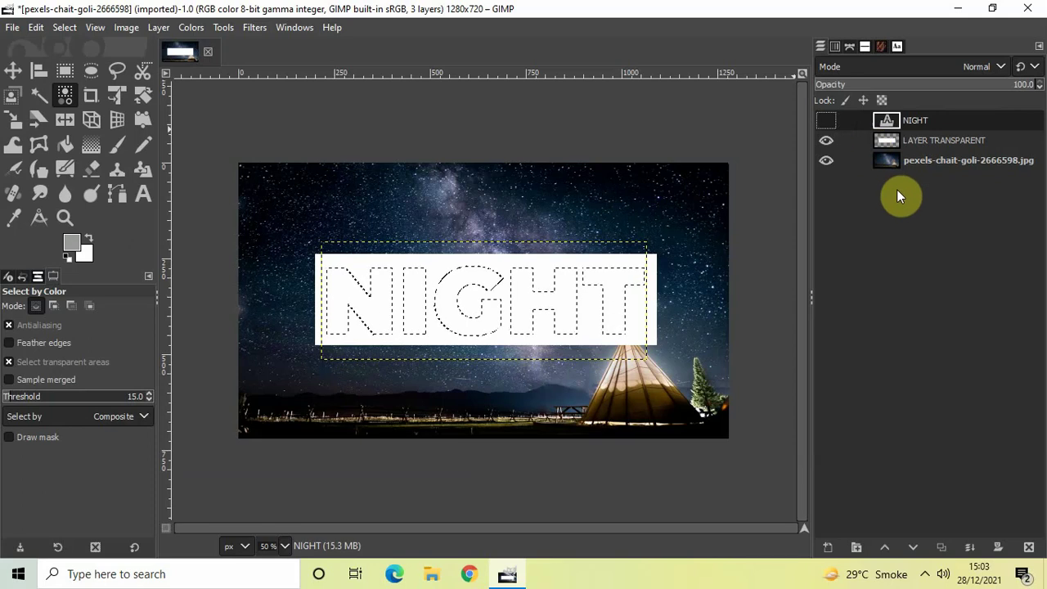
pyautogui.click(937, 139)
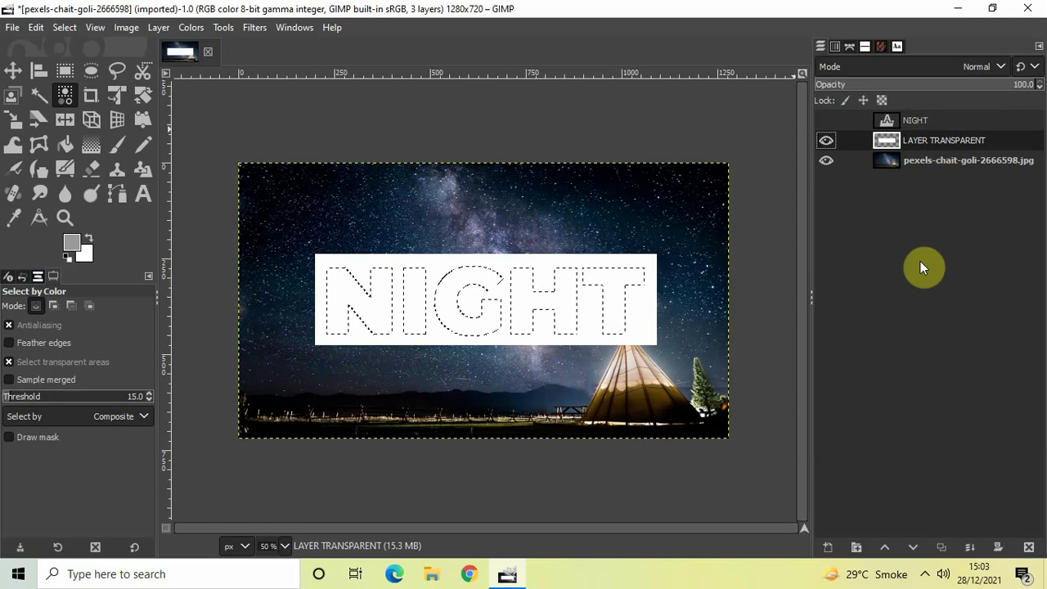
pyautogui.press('Delete')
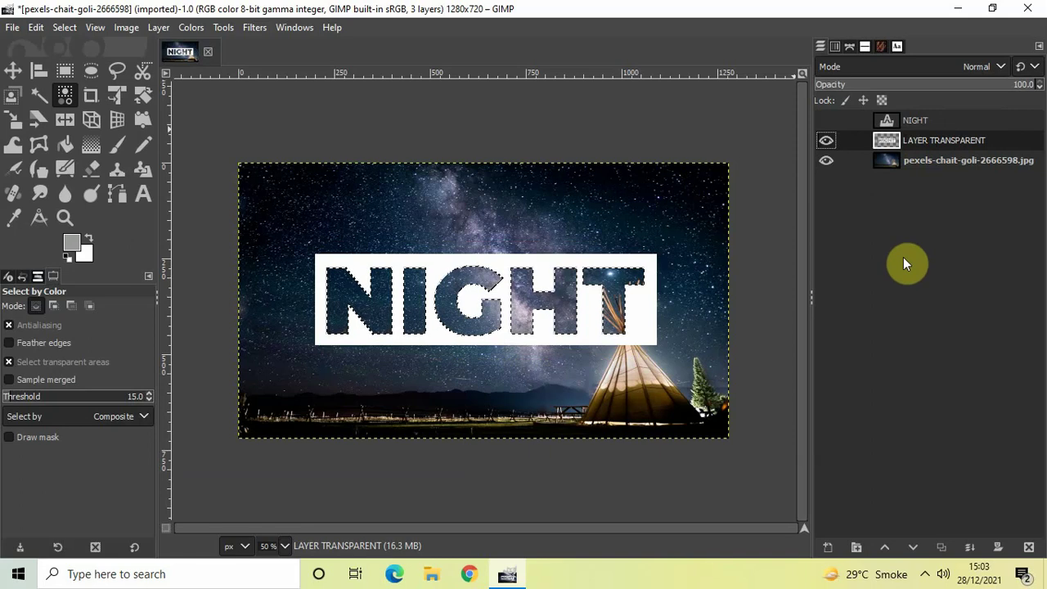
pyautogui.click(69, 30)
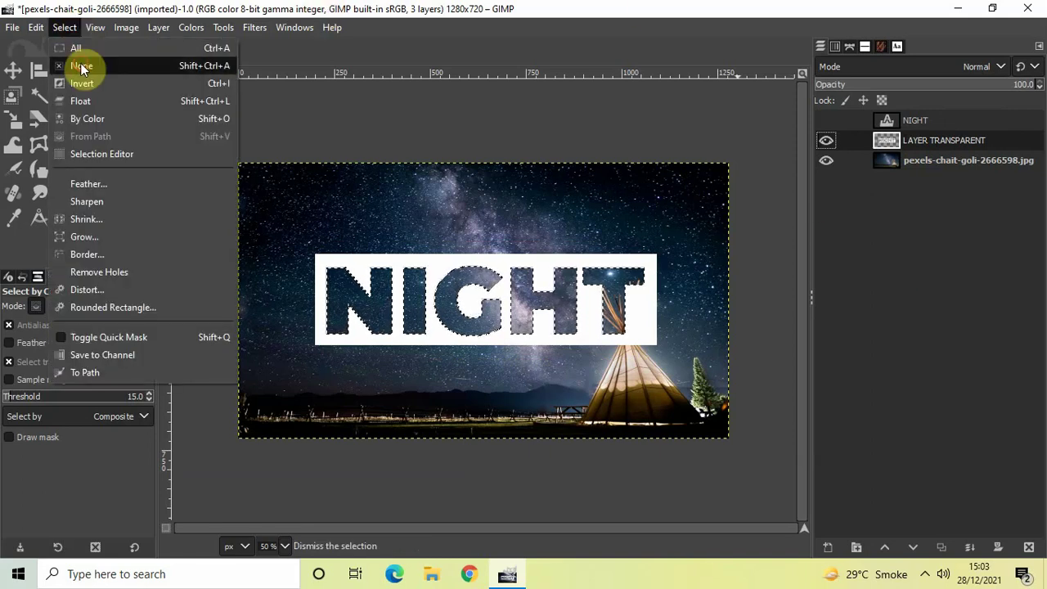
pyautogui.click(80, 63)
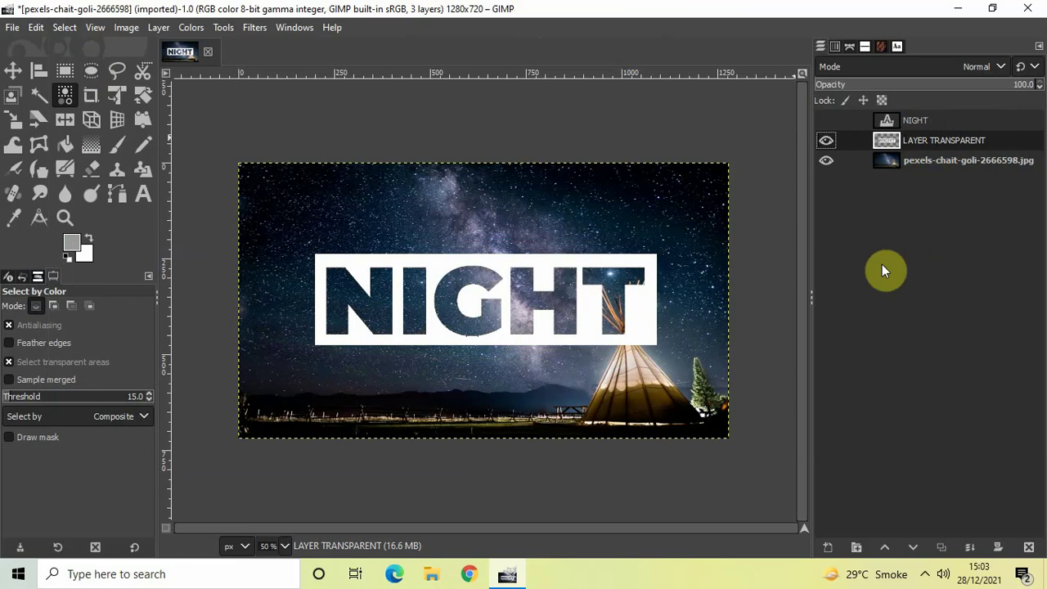
# - Lower the opacity of LAYER TRANSPARENT to about 80
pyautogui.click(1040, 87)
pyautogui.click(1040, 87)
pyautogui.click(1040, 87)
pyautogui.click(1040, 86)
pyautogui.click(1040, 87)
pyautogui.click(1040, 87)
pyautogui.click(1040, 86)
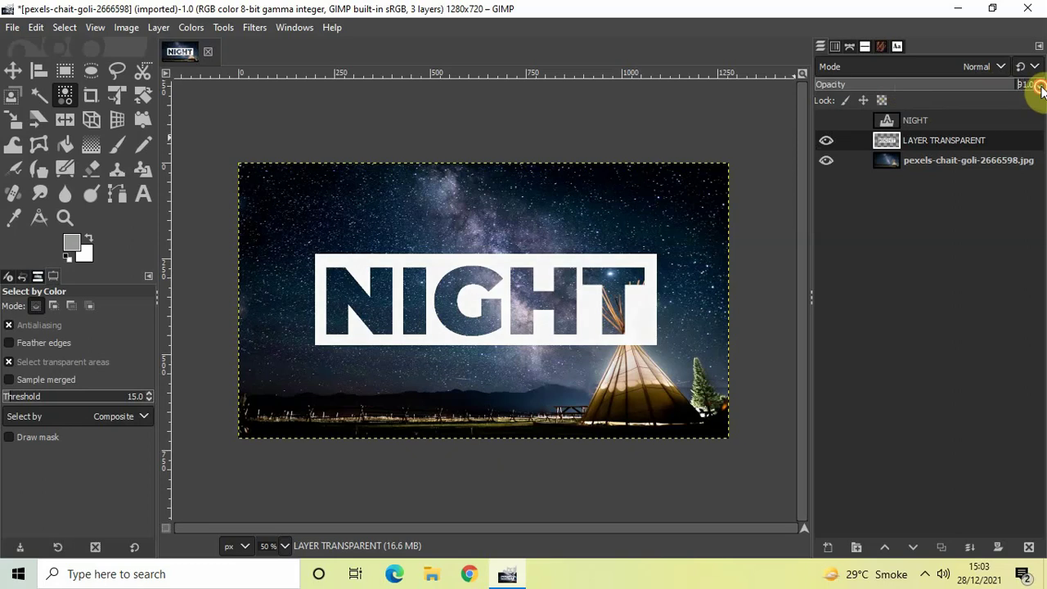
pyautogui.click(1040, 86)
pyautogui.click(1040, 87)
pyautogui.click(1040, 86)
pyautogui.click(1040, 87)
pyautogui.click(1040, 86)
pyautogui.click(1040, 87)
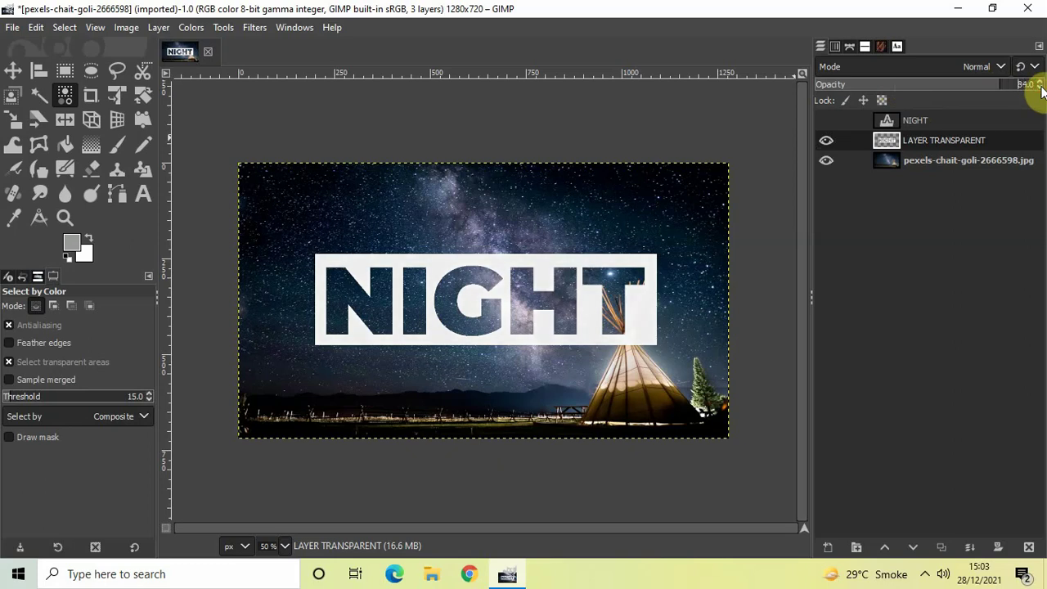
pyautogui.click(1040, 87)
pyautogui.click(1040, 86)
pyautogui.click(1040, 87)
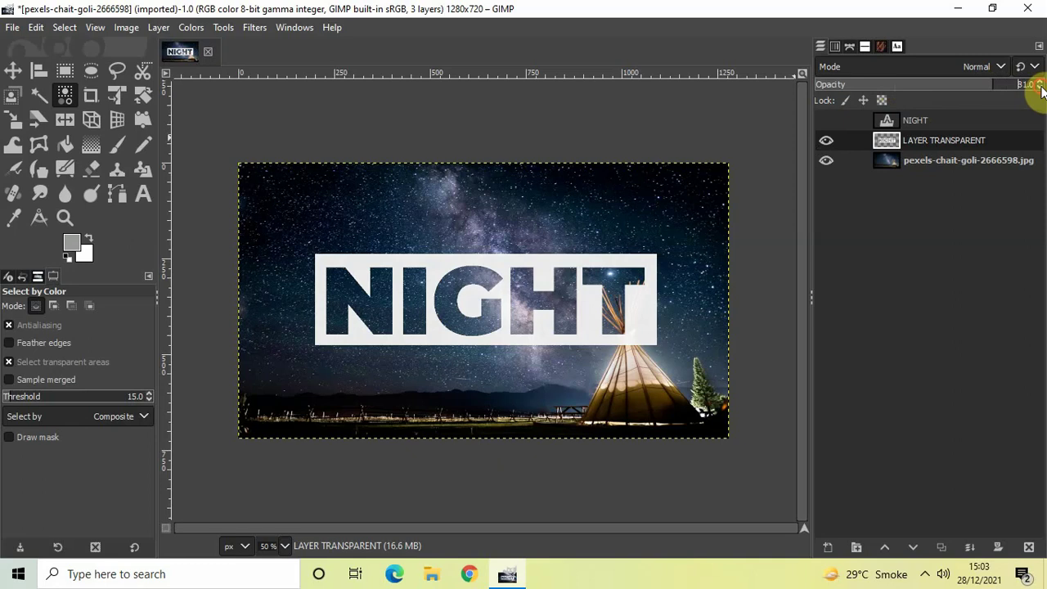
pyautogui.click(1040, 87)
pyautogui.click(1040, 87)
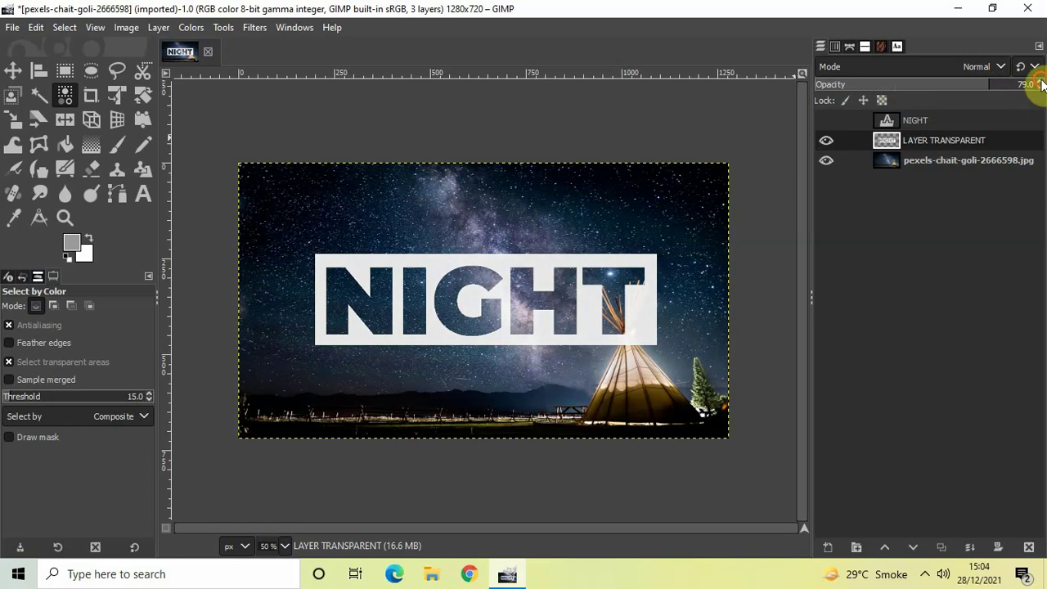
pyautogui.click(1040, 82)
pyautogui.click(1040, 82)
pyautogui.click(1040, 87)
# - Make the photo layer pexels-chait-goli-2666598.jpg the active layer
pyautogui.click(962, 160)
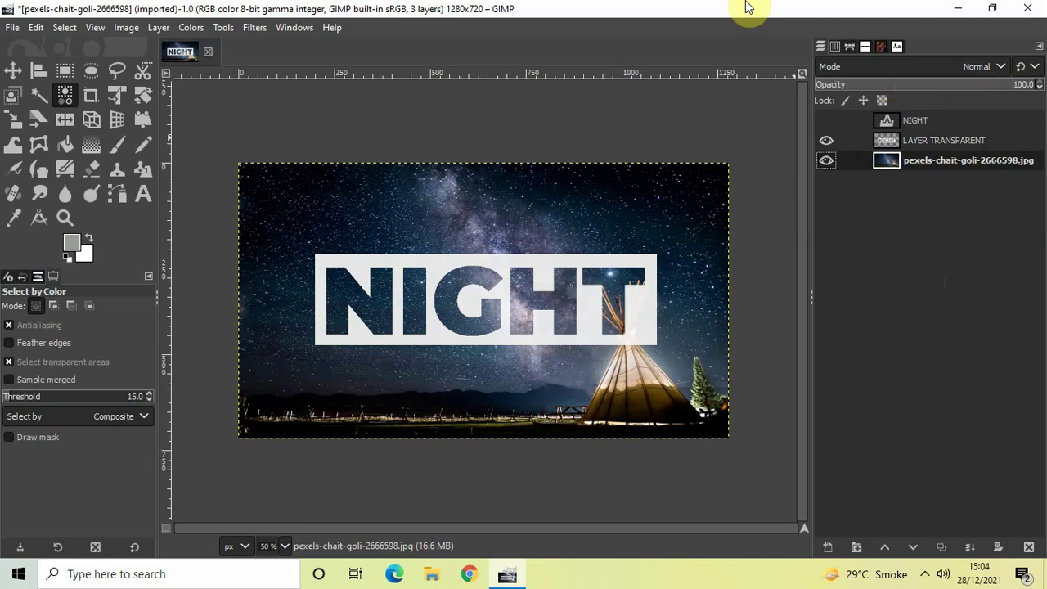
pyautogui.press('+')
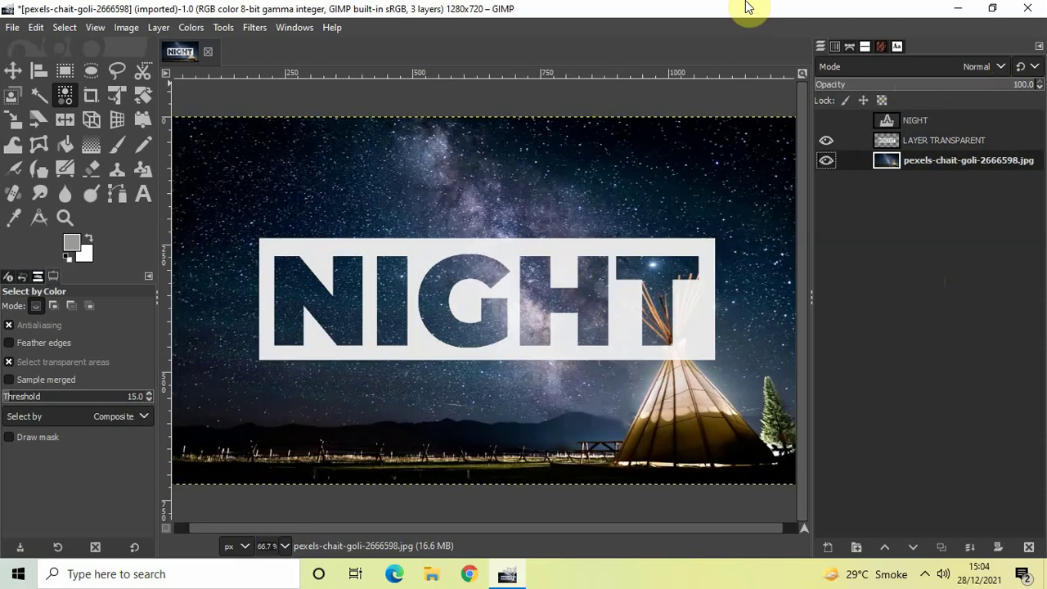
pyautogui.press('-')
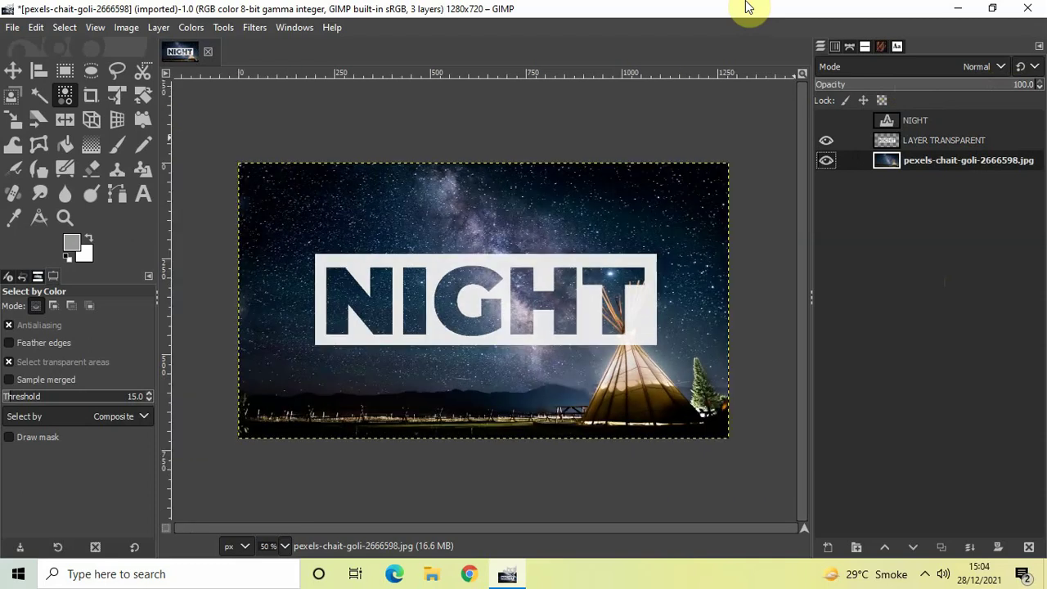